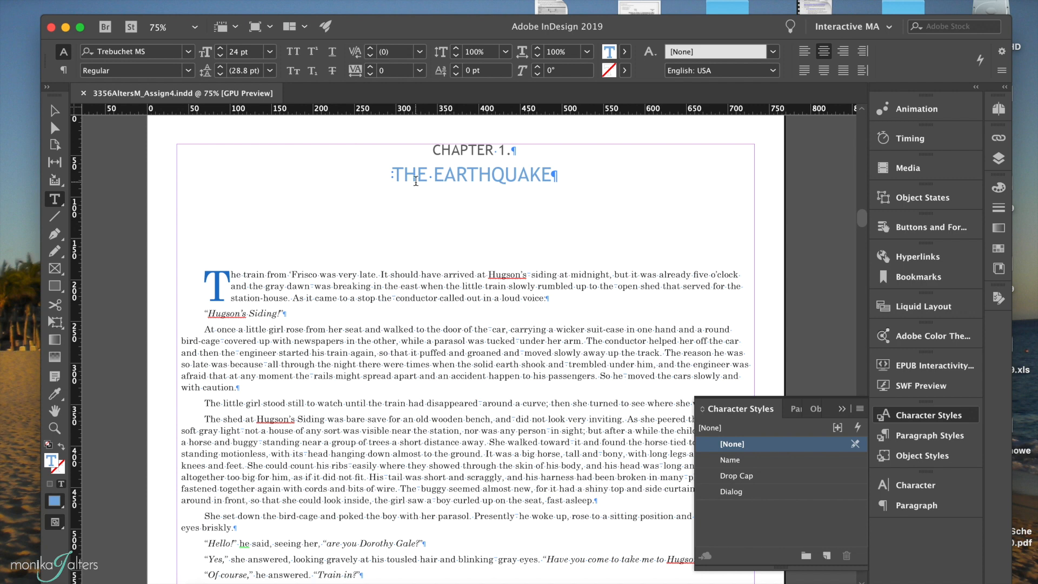
Step: Place the text cursor in Chapter 1's opening paragraph and create a paragraph style named Body Copy
scroll(241, 323, "down", 1)
scroll(241, 323, "down", 1)
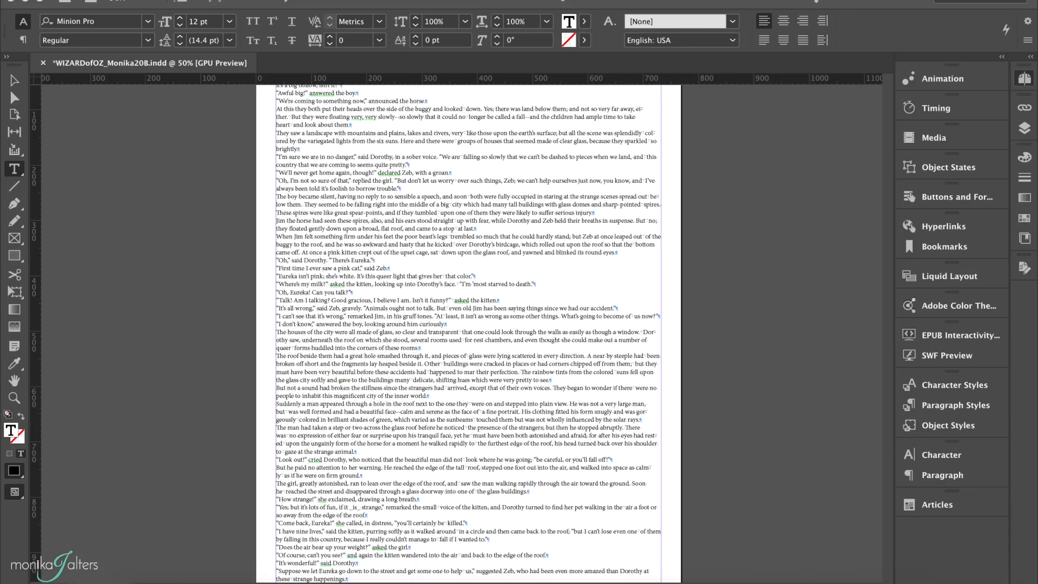
scroll(486, 281, "up", 15)
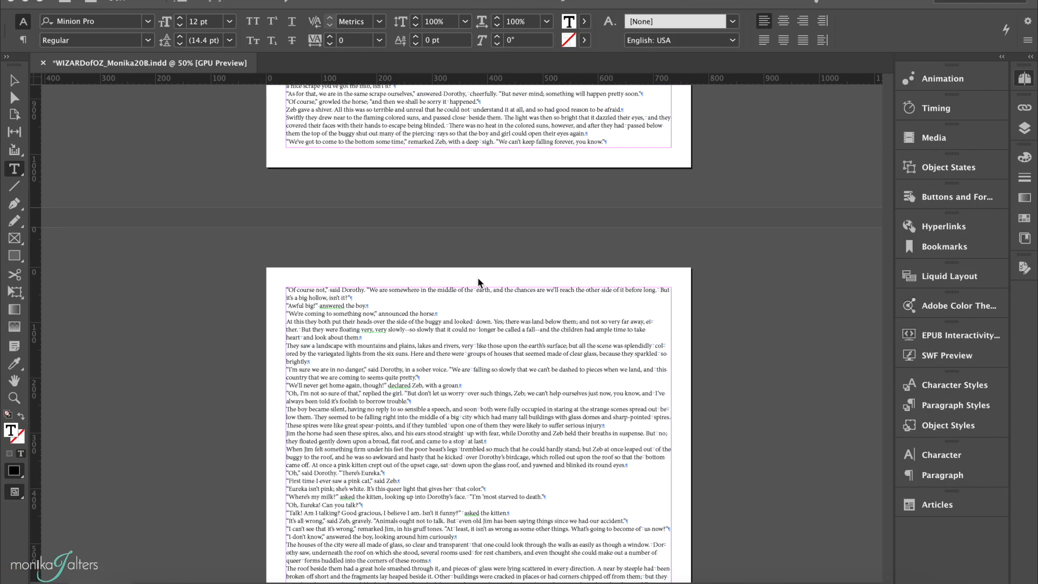
scroll(478, 313, "up", 15)
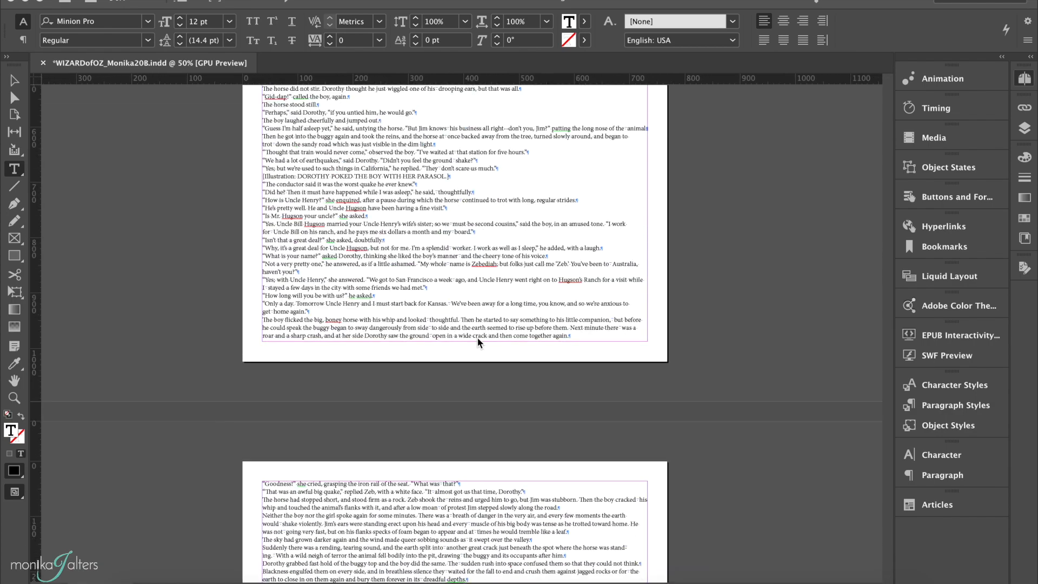
double_click(273, 265)
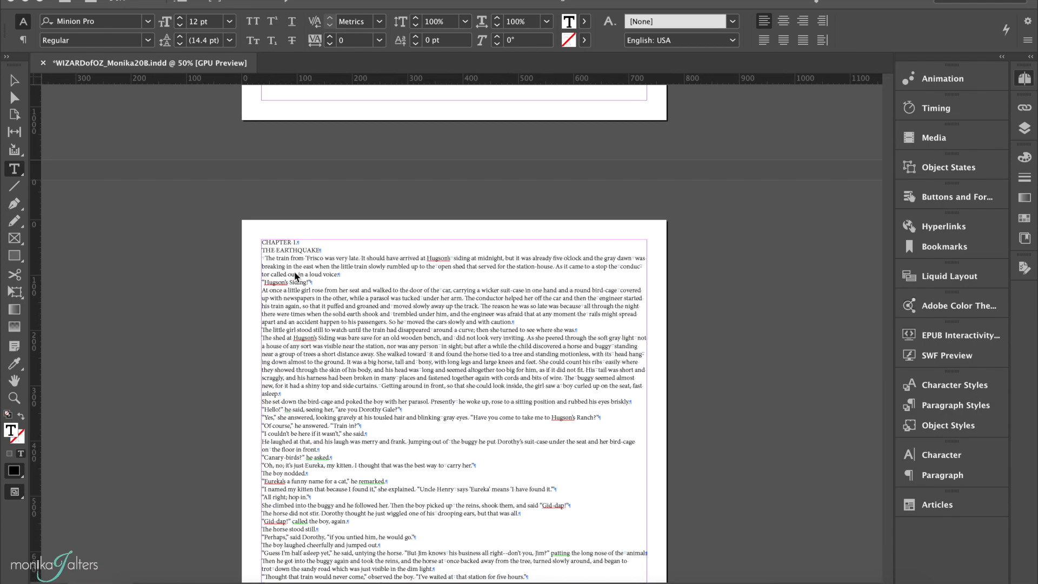
key("super+F12")
left_click(280, 263)
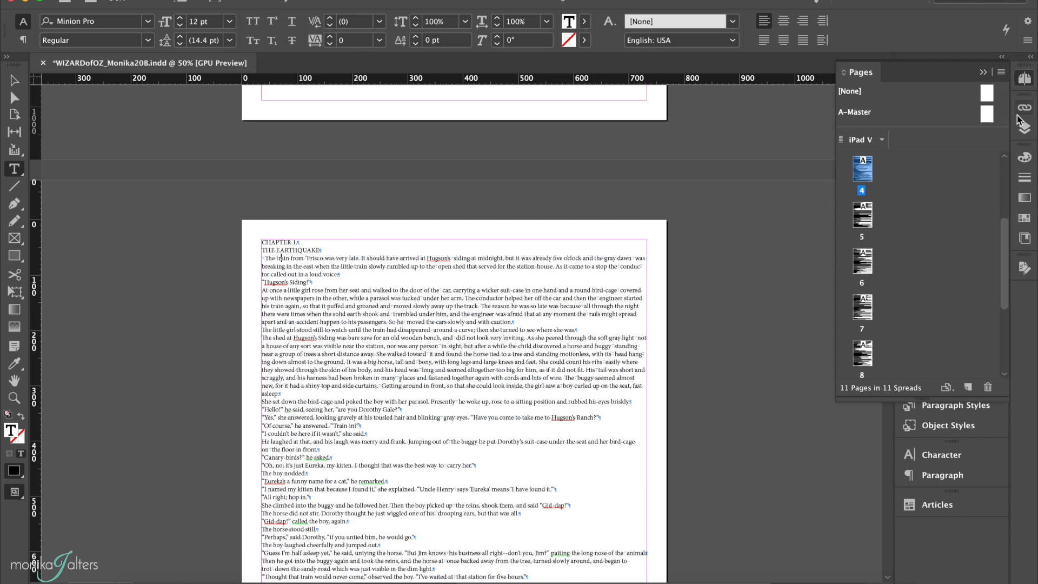
left_click(983, 72)
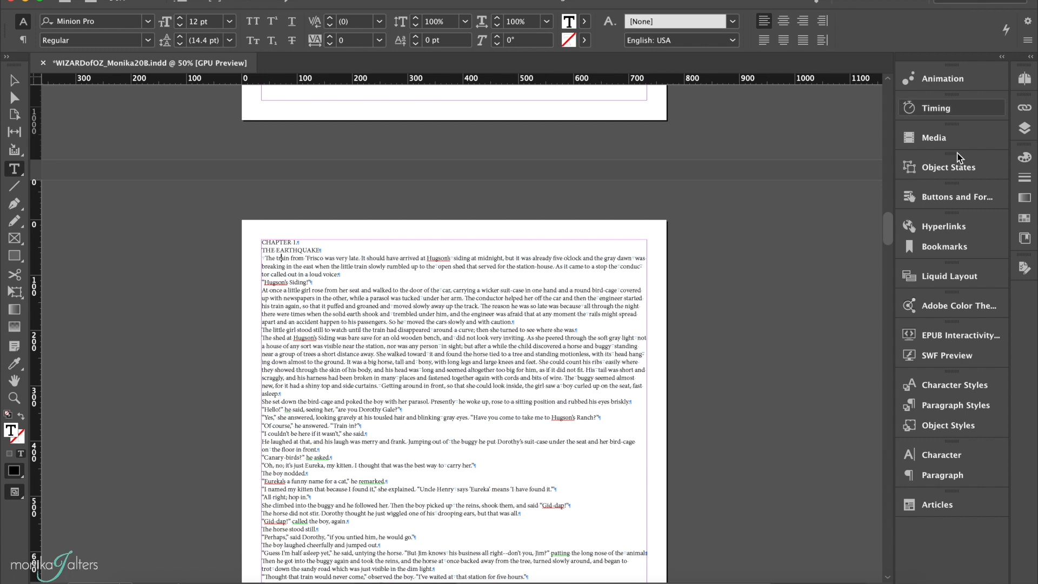
left_click(936, 410)
left_click(851, 509)
double_click(809, 432)
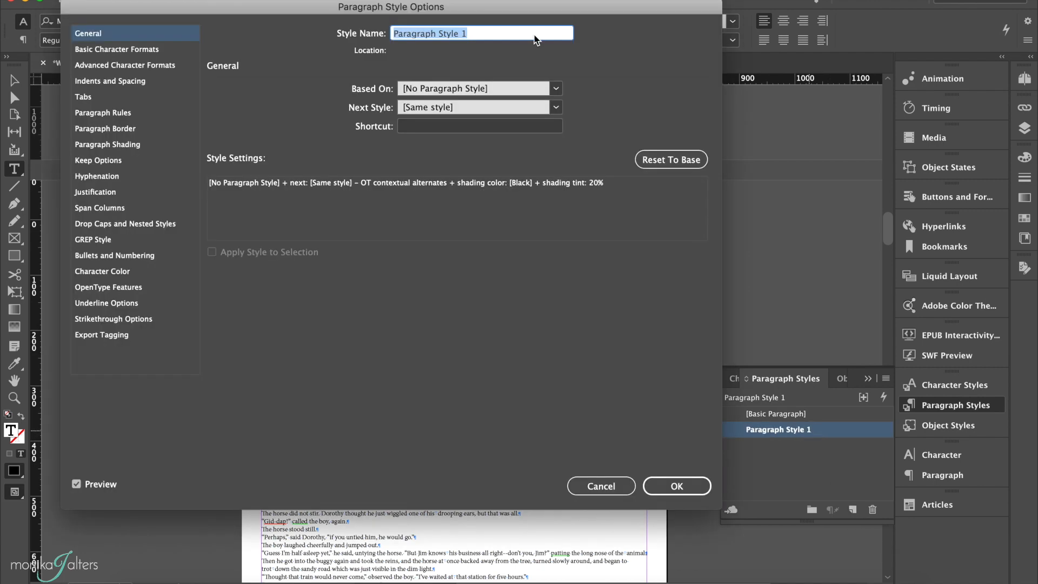
type("Body Copy")
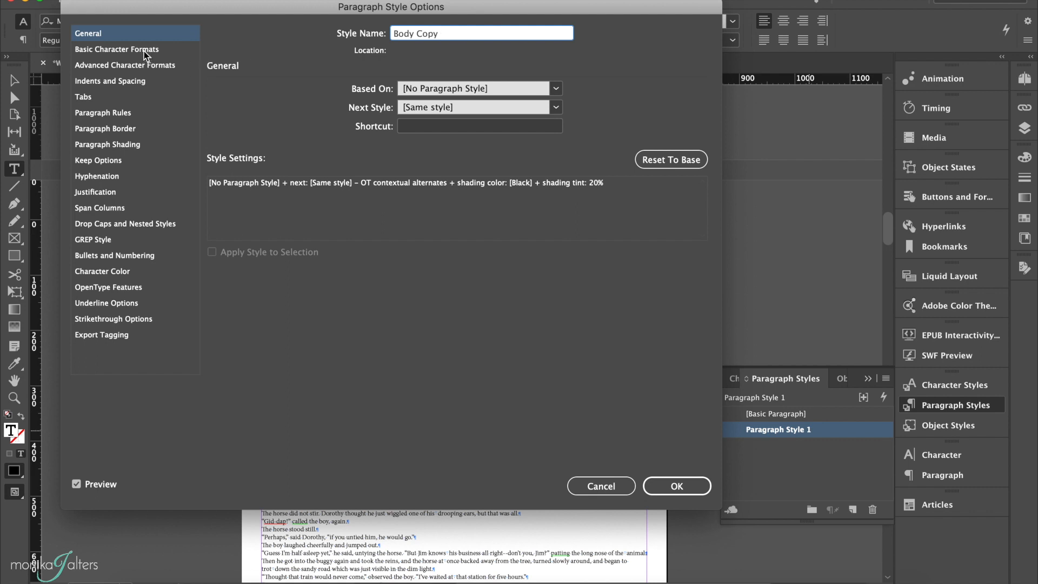
Step: Set the Body Copy style's font to Century Schoolbook, size 11 pt with 14 pt leading, and check its character color
left_click(111, 49)
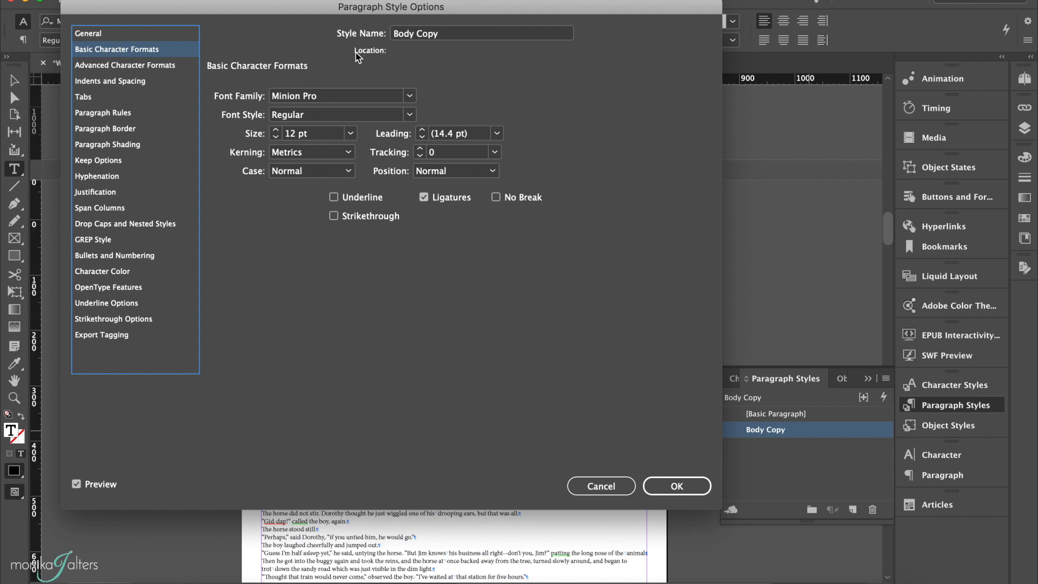
left_click(409, 96)
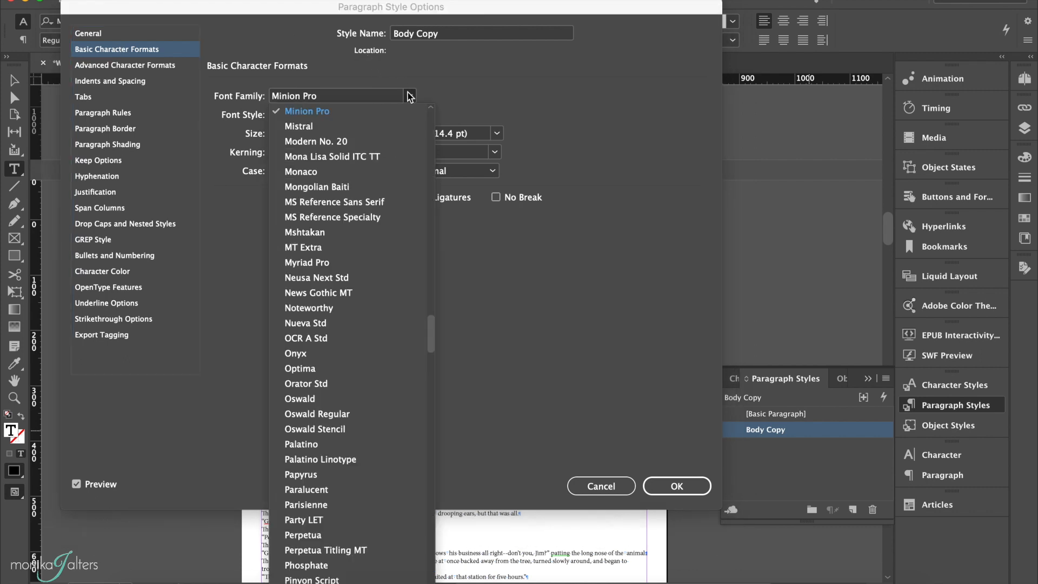
scroll(345, 227, "up", 15)
left_click(346, 226)
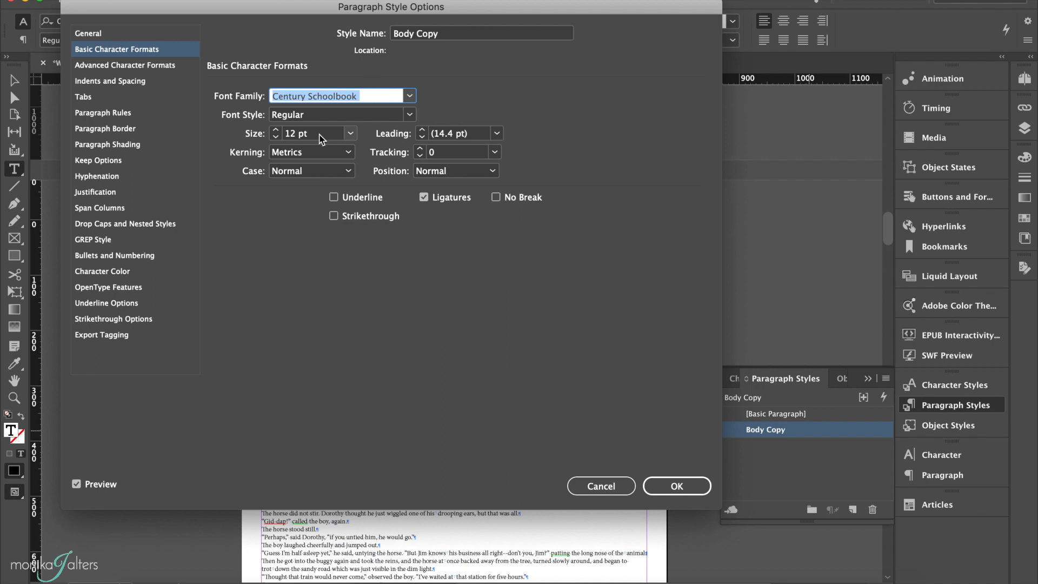
left_click(275, 137)
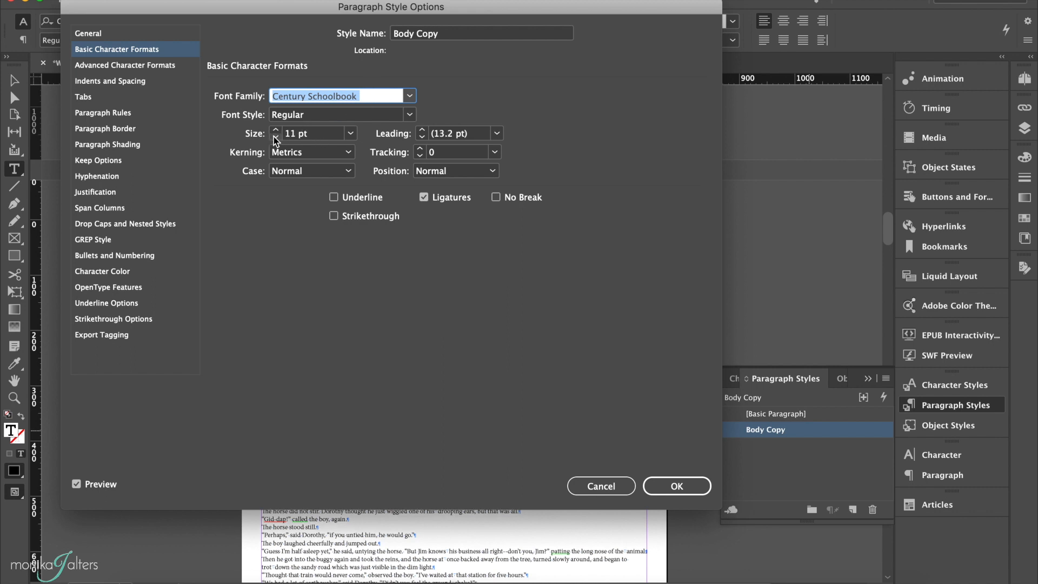
left_click(496, 134)
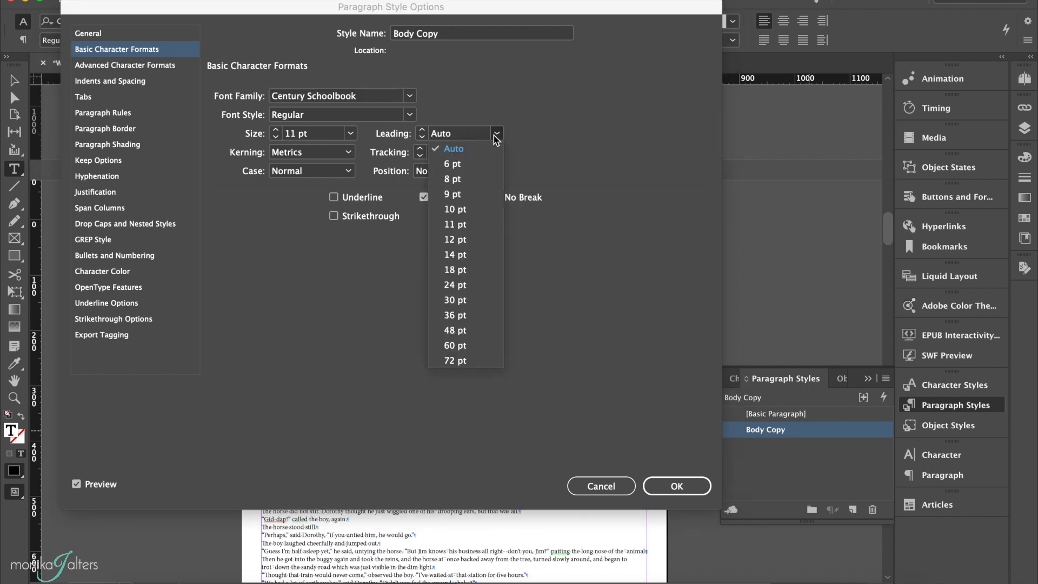
left_click(455, 255)
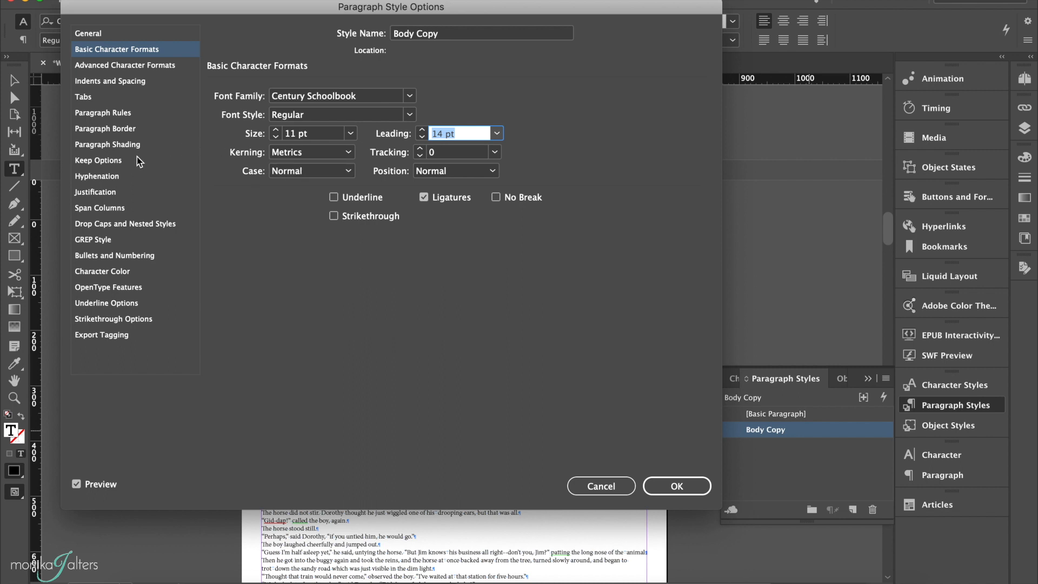
left_click(88, 274)
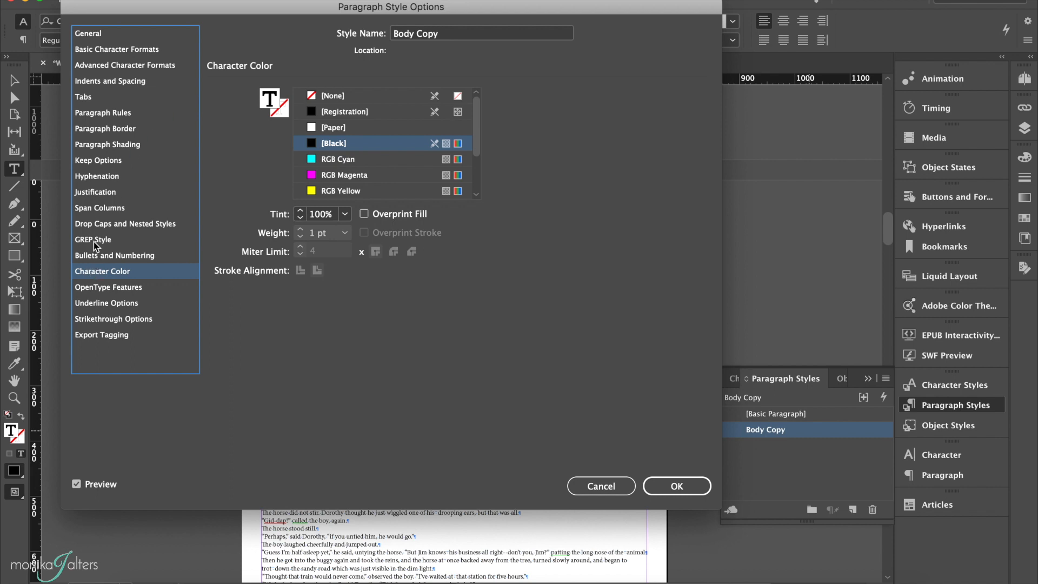
Step: Set Body Copy's left indent to 5 px, first line indent to 28 px and space before to 2 px
left_click(130, 83)
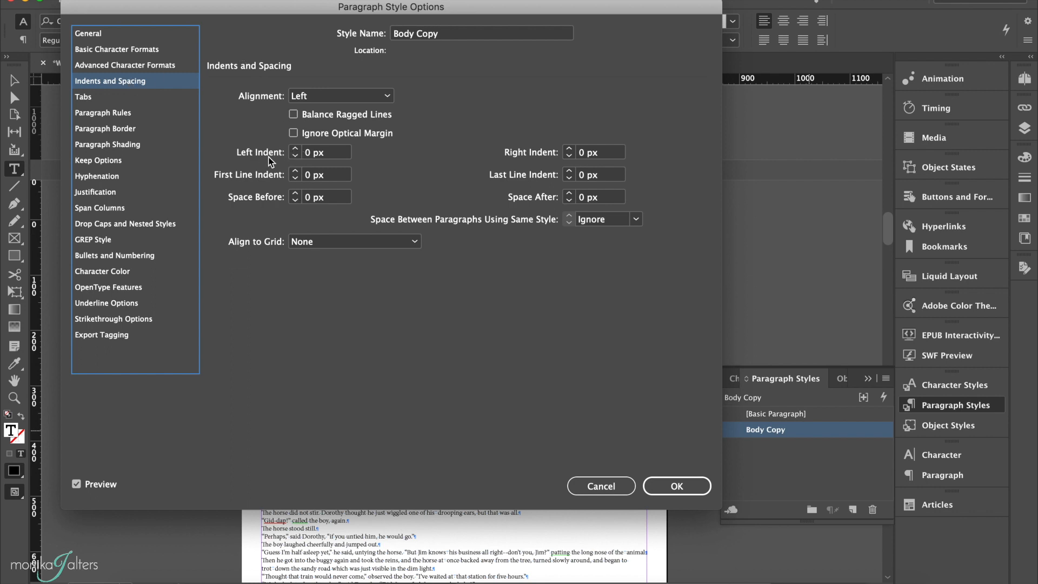
left_click(294, 149)
left_click(295, 149)
left_click(295, 149)
left_click(295, 149)
left_click(294, 150)
double_click(307, 174)
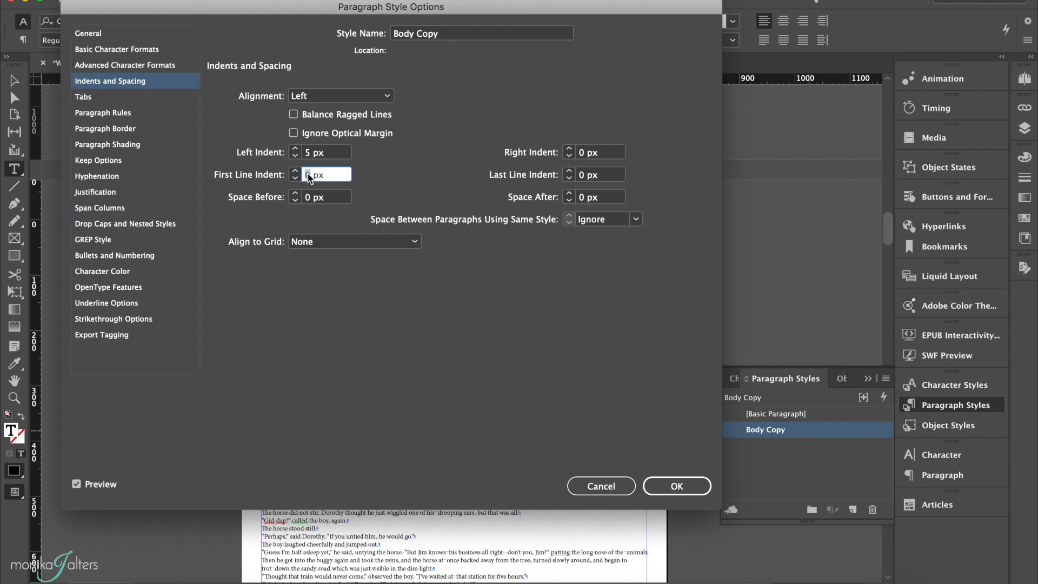
type("28")
double_click(308, 198)
type("2")
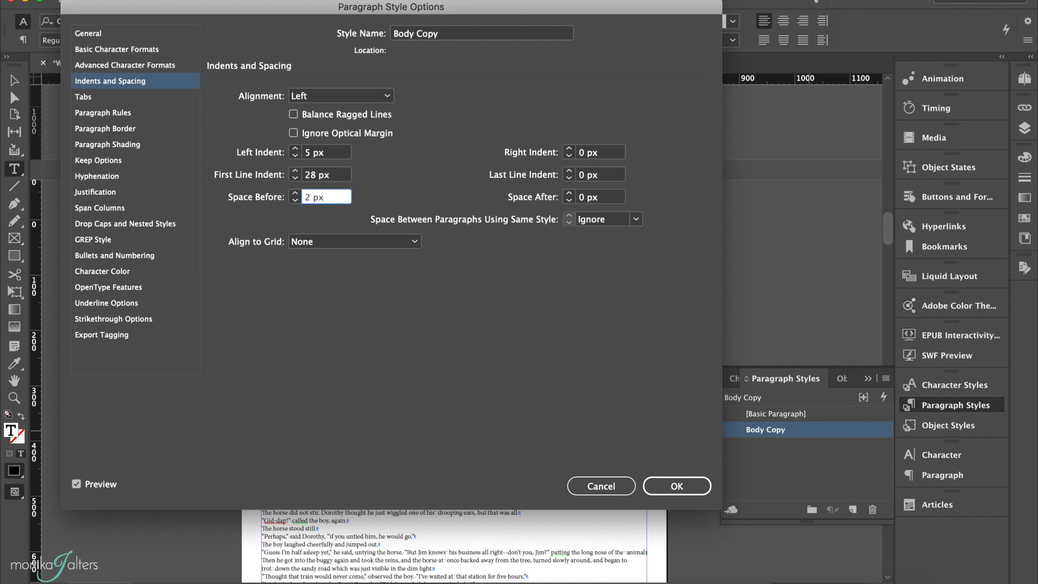
Step: Set Body Copy's right indent to 5 px and space after to 3 px, and save the style
double_click(582, 154)
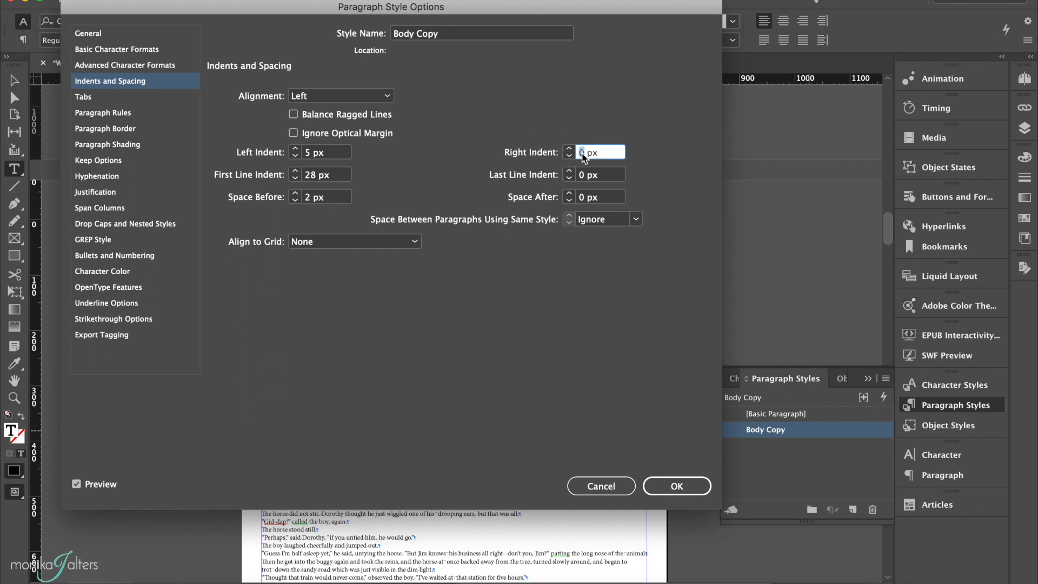
type("5")
double_click(584, 177)
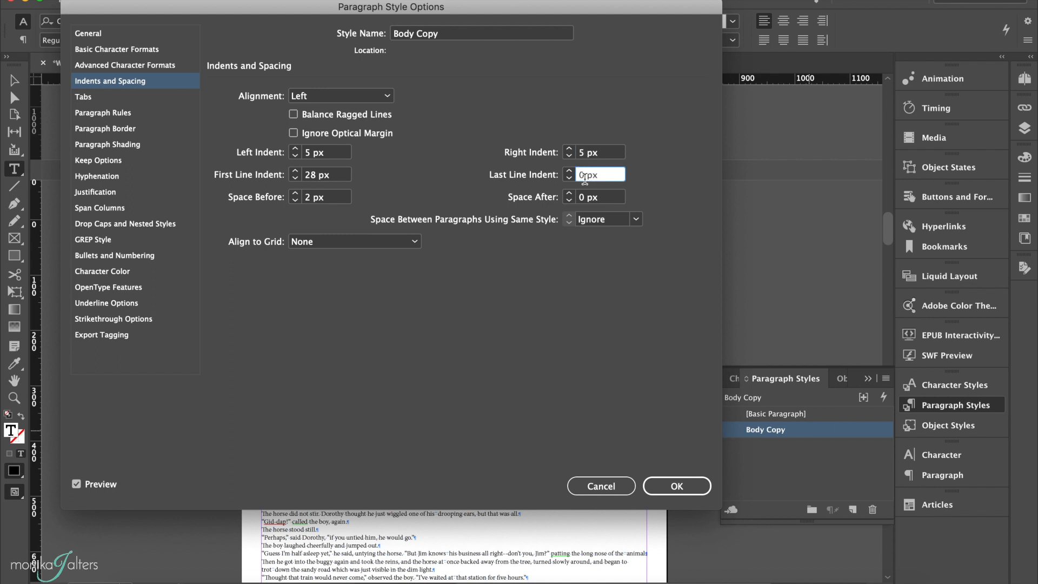
double_click(582, 199)
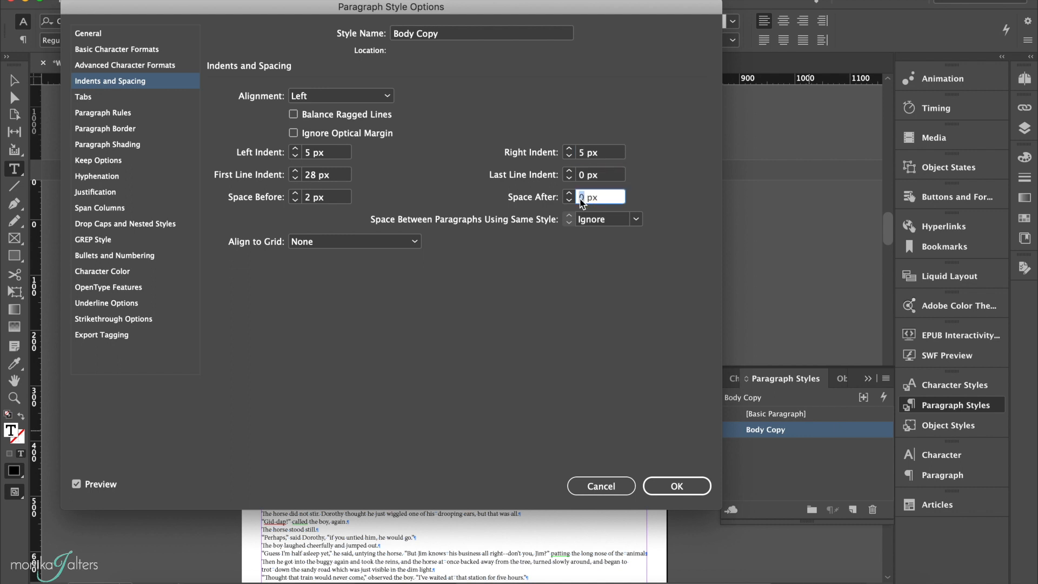
type("3")
left_click_drag(565, 7, 907, 19)
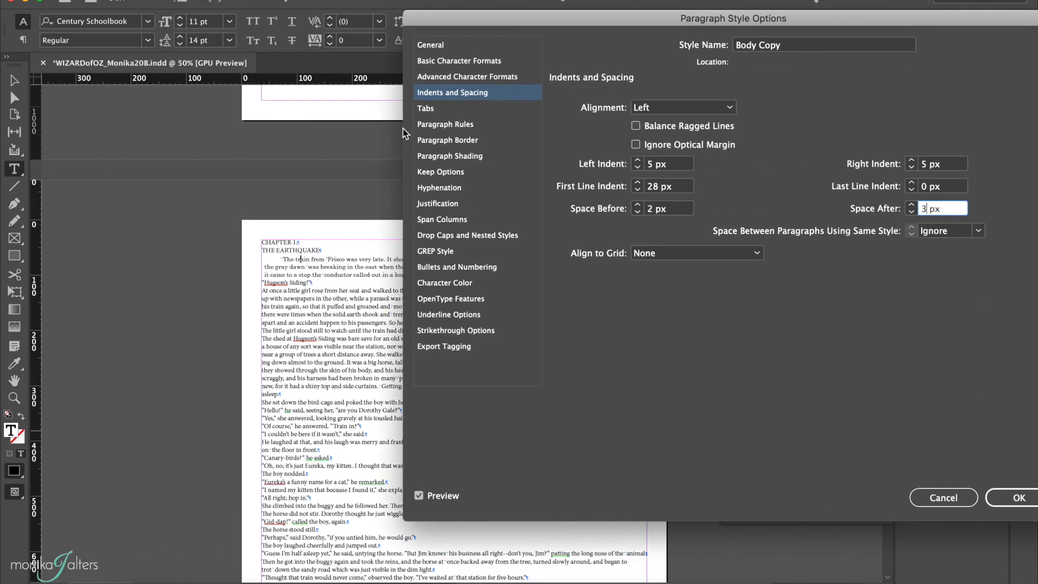
left_click_drag(532, 25, 234, 58)
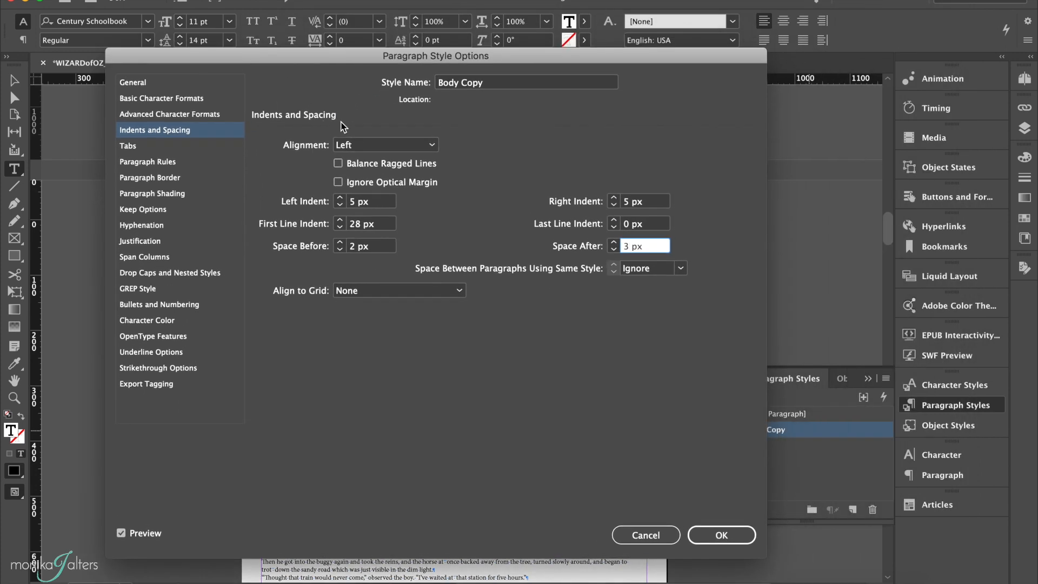
left_click(716, 533)
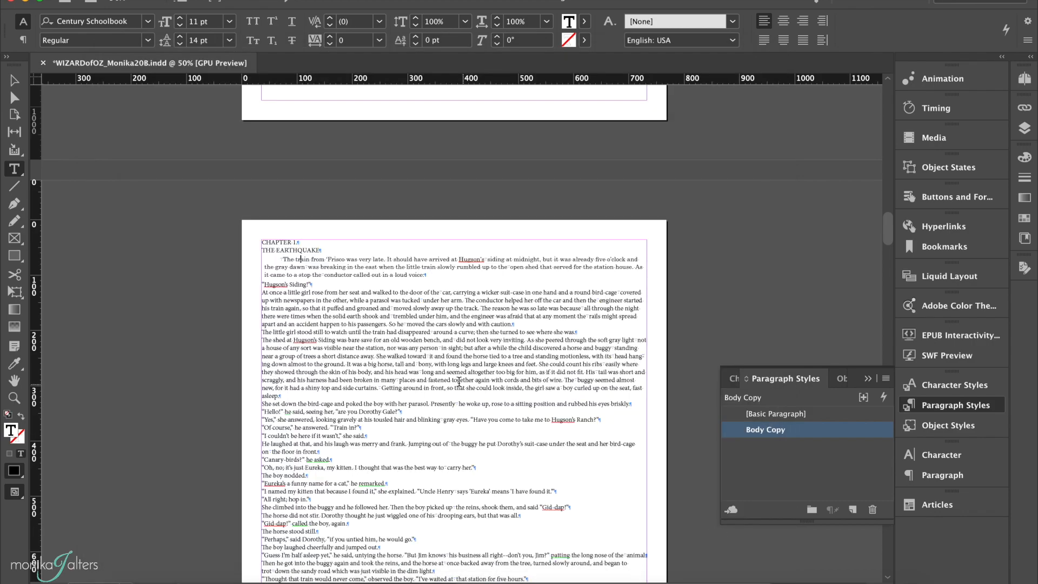
Step: Apply the Body Copy paragraph style to all of the book's text
key("super+a")
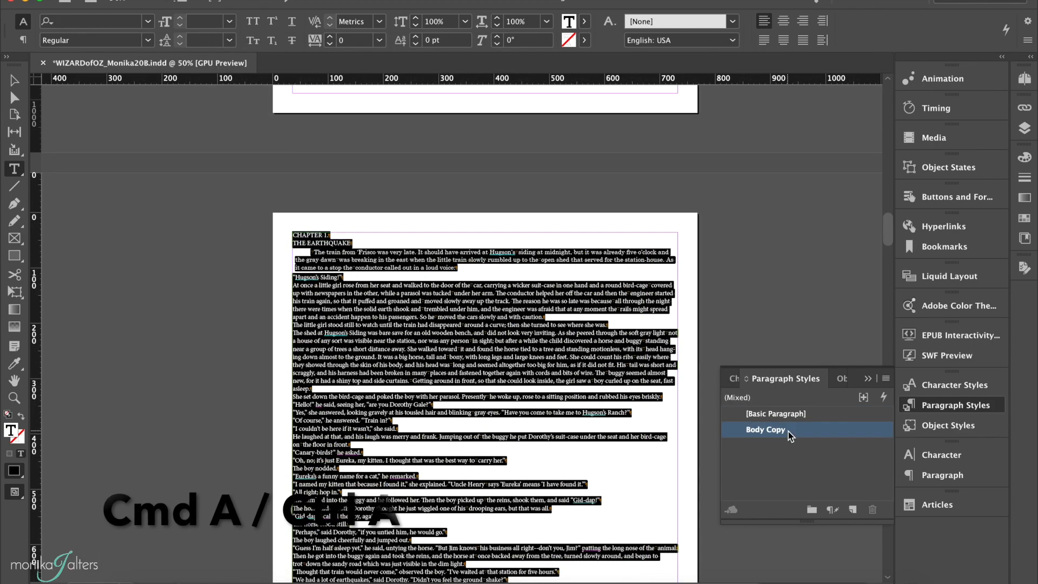
left_click(764, 429)
scroll(524, 414, "down", 5)
scroll(524, 414, "up", 15)
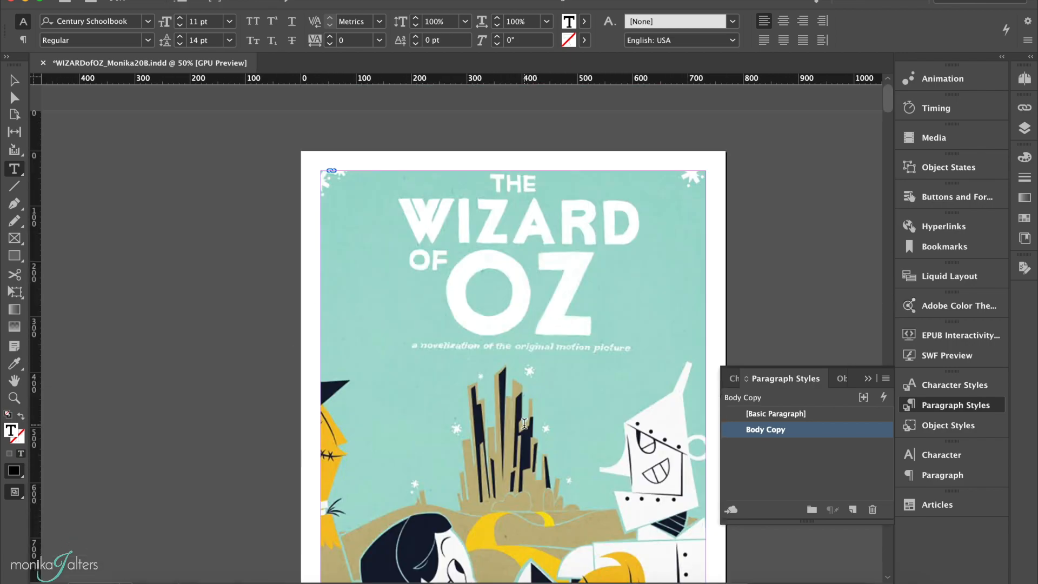
Step: Create a character style named Name from the blue creator's name in the "EPUB created by" line on the Project Gutenberg information page
scroll(524, 423, "down", 10)
left_click(366, 269)
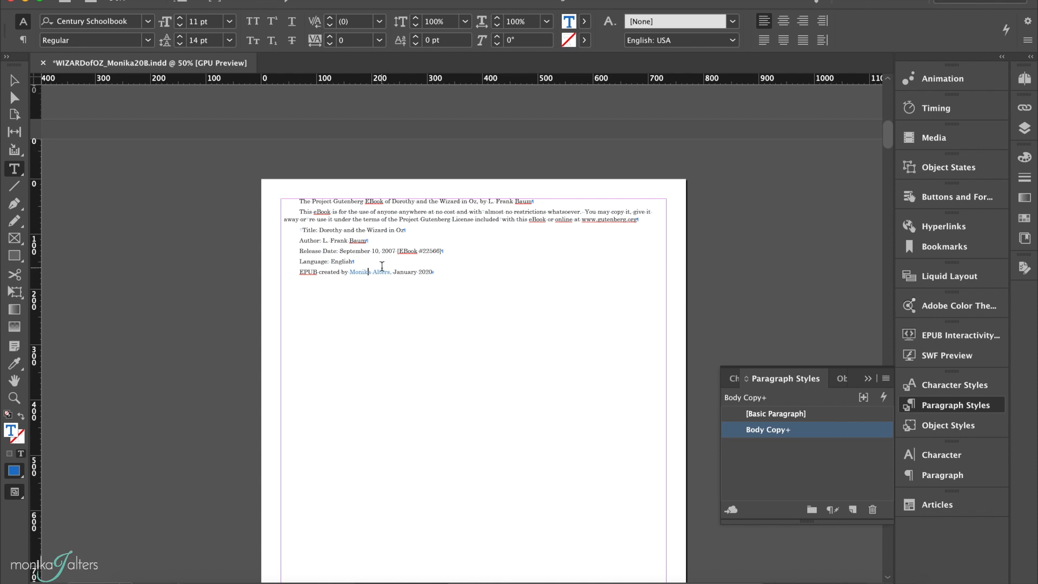
key("super+equal")
key("super+equal")
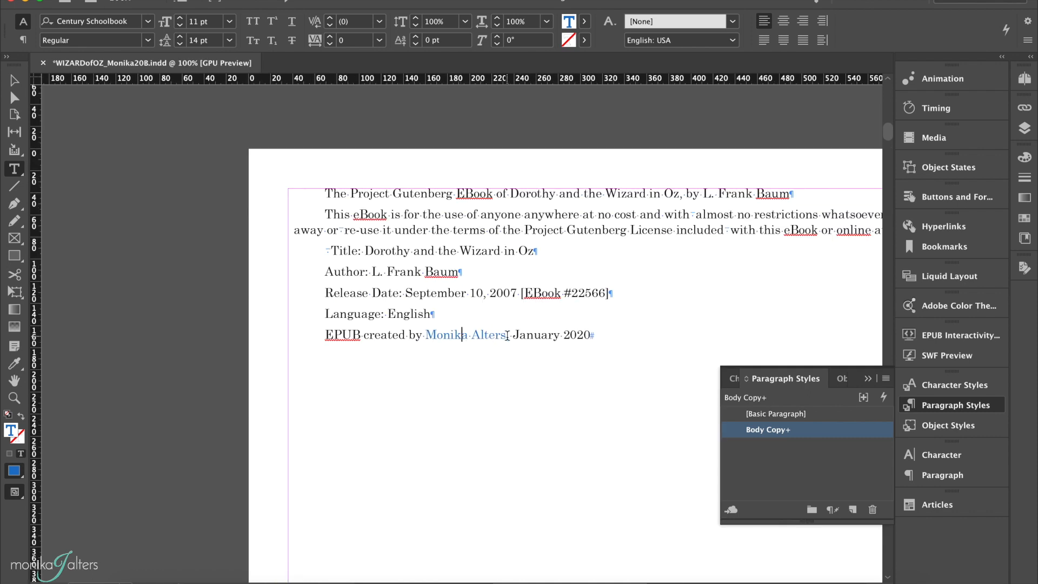
left_click_drag(507, 335, 426, 335)
left_click(507, 335)
left_click_drag(507, 335, 425, 335)
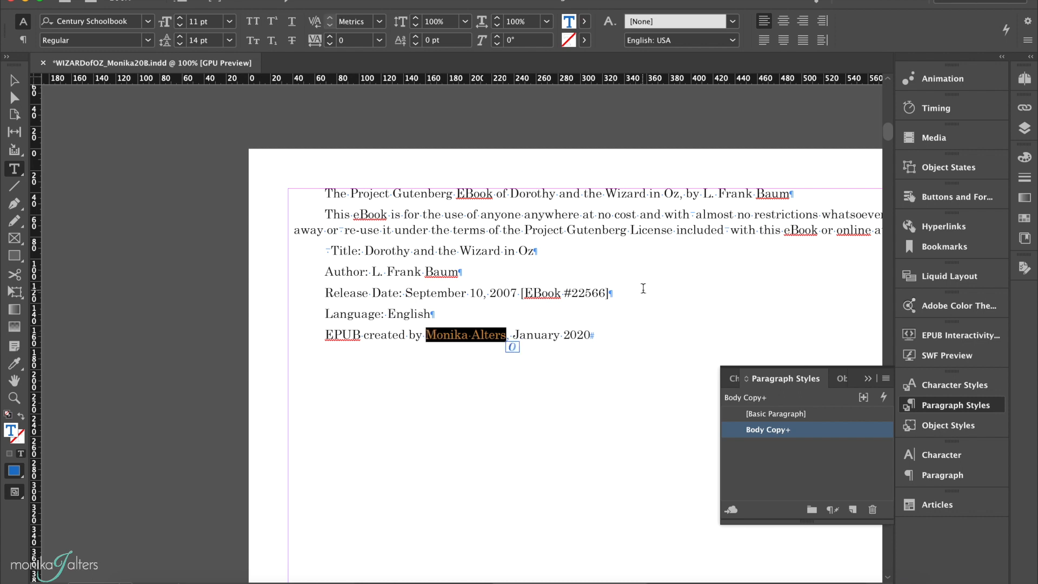
left_click(943, 384)
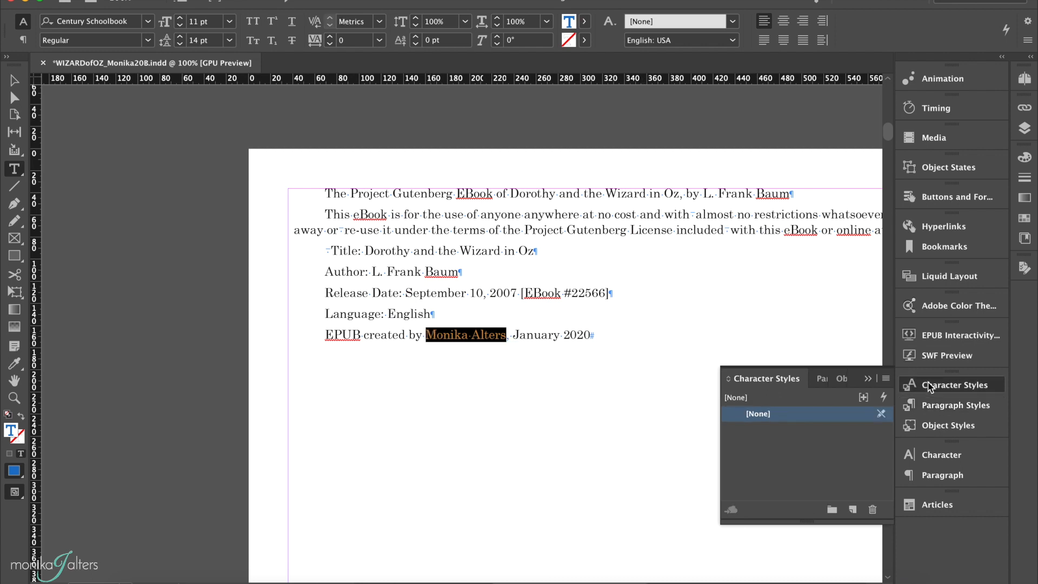
left_click(852, 510)
left_click(819, 433)
double_click(819, 435)
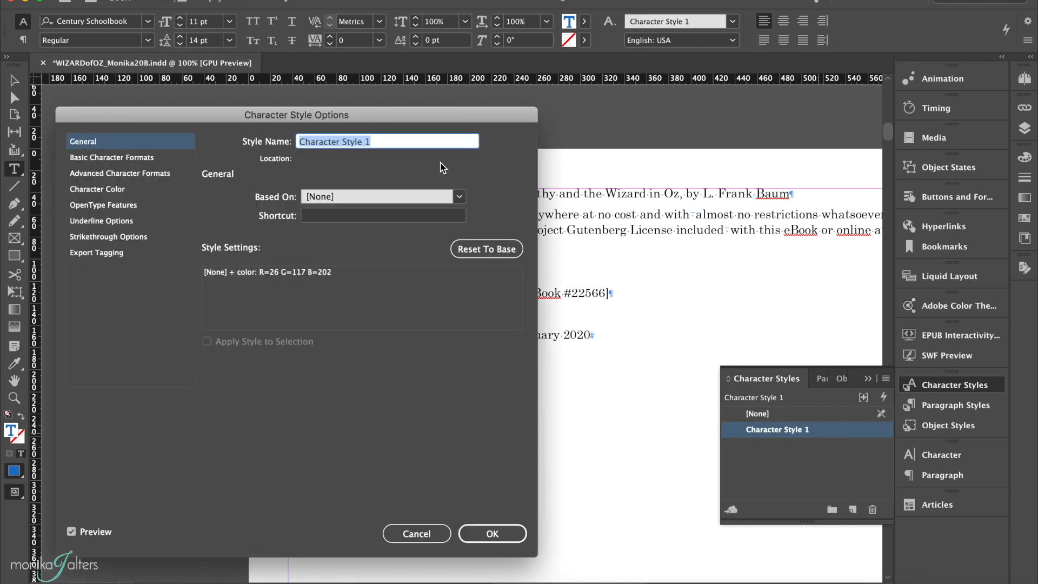
type("Name")
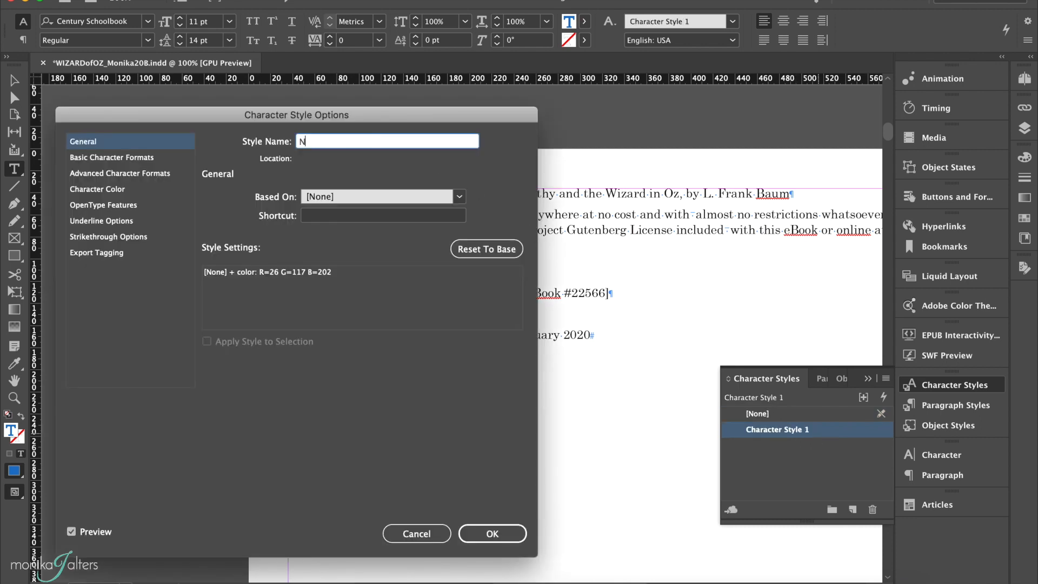
left_click(492, 534)
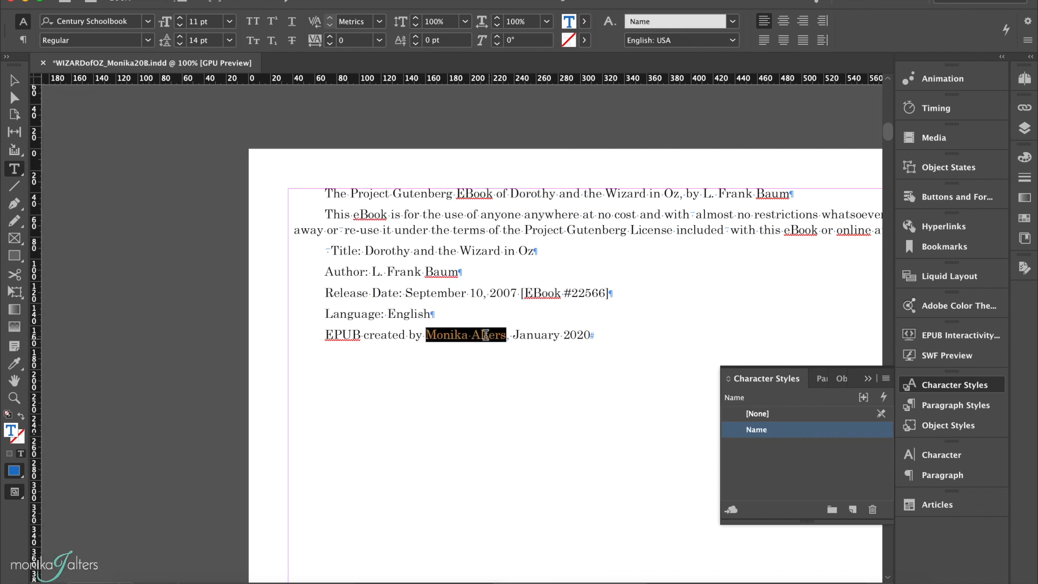
Step: Create a paragraph style named Drop Cap, based on Body Copy, for the opening paragraph of Chapter 1
left_click(821, 379)
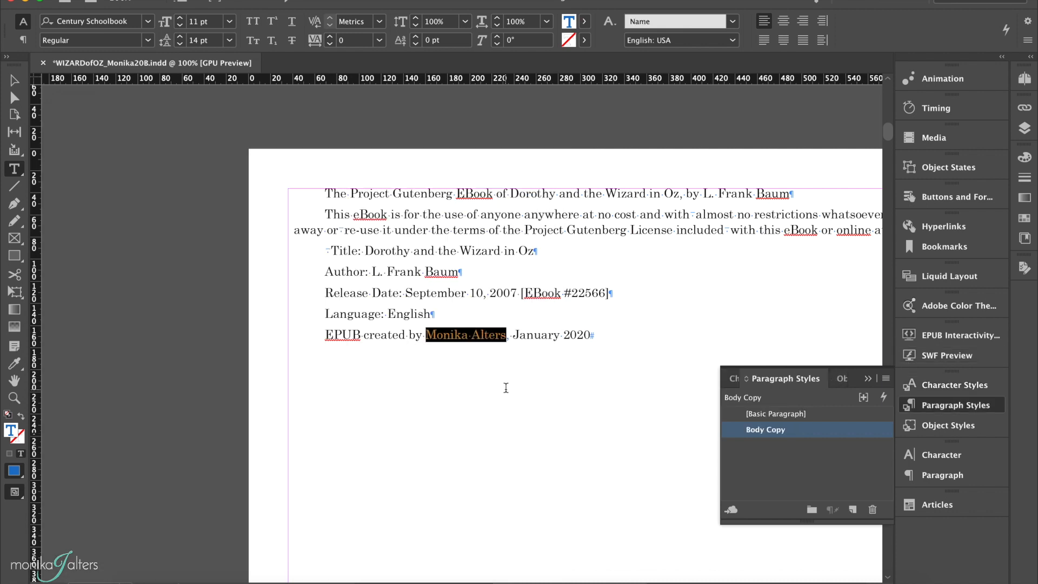
scroll(506, 388, "down", 1)
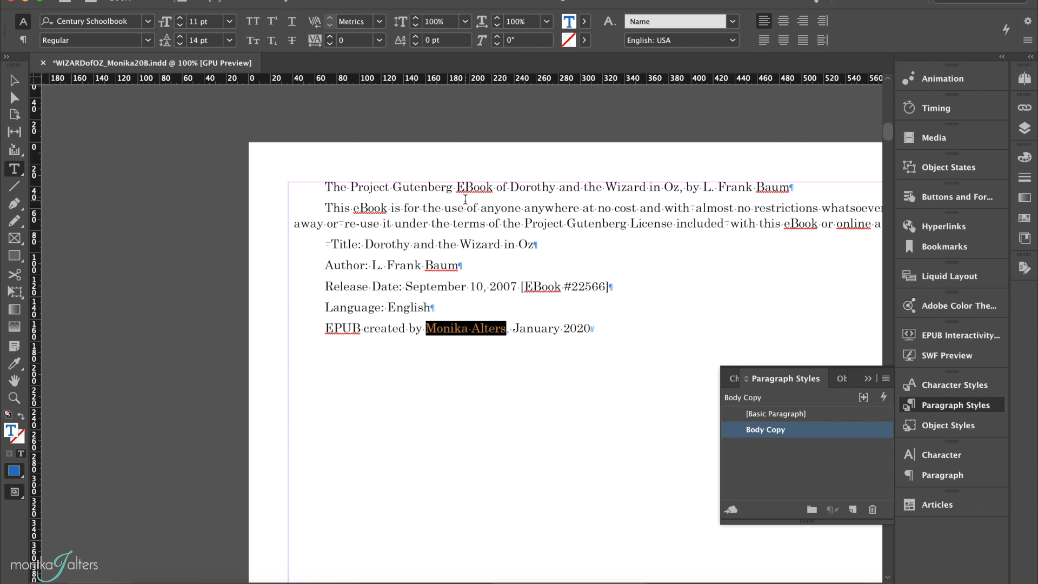
scroll(464, 199, "down", 10)
scroll(465, 199, "right", 2)
scroll(465, 200, "down", 20)
scroll(465, 199, "right", 1)
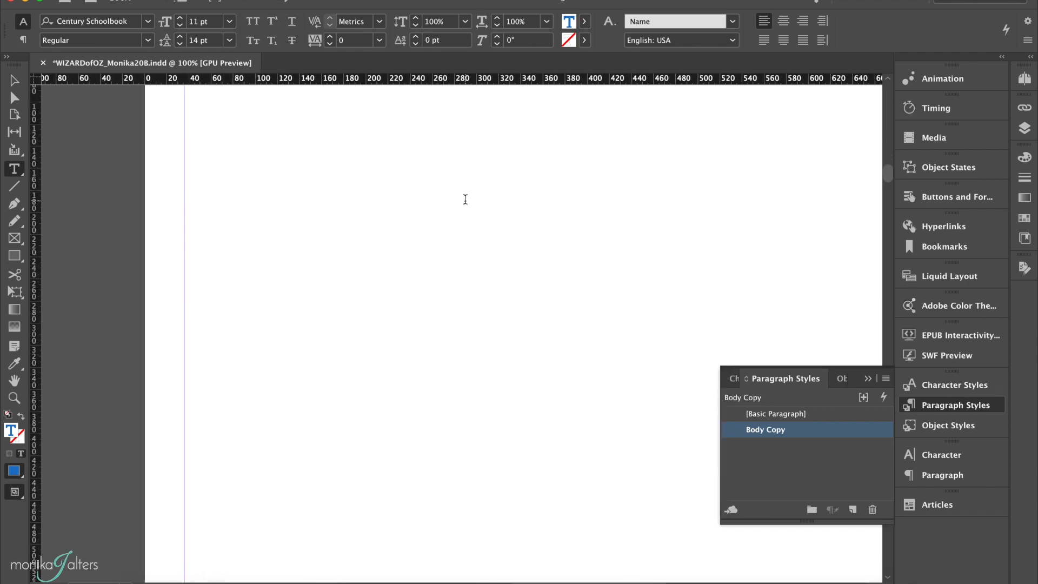
scroll(465, 199, "down", 1)
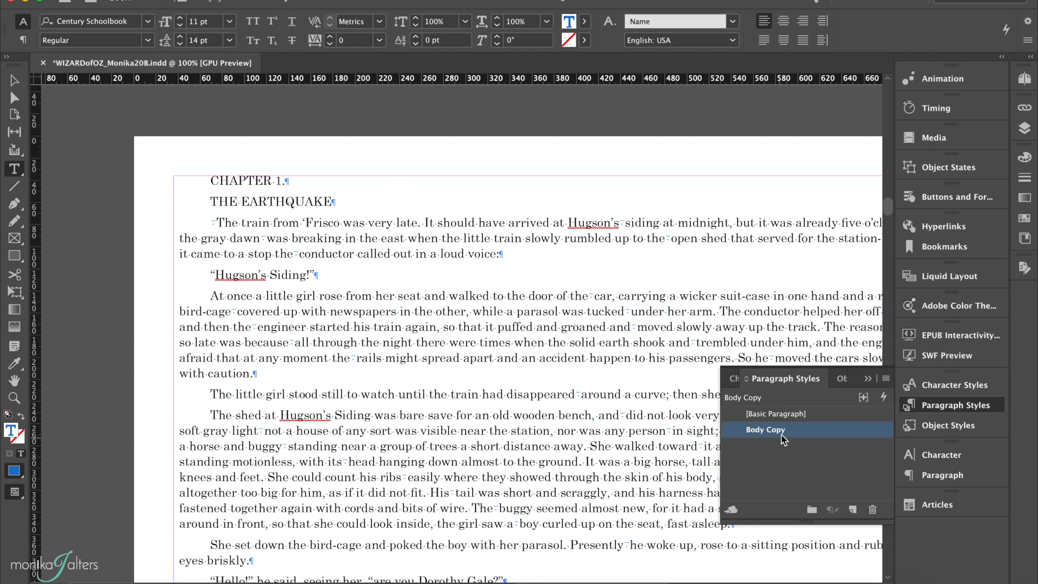
left_click(217, 223)
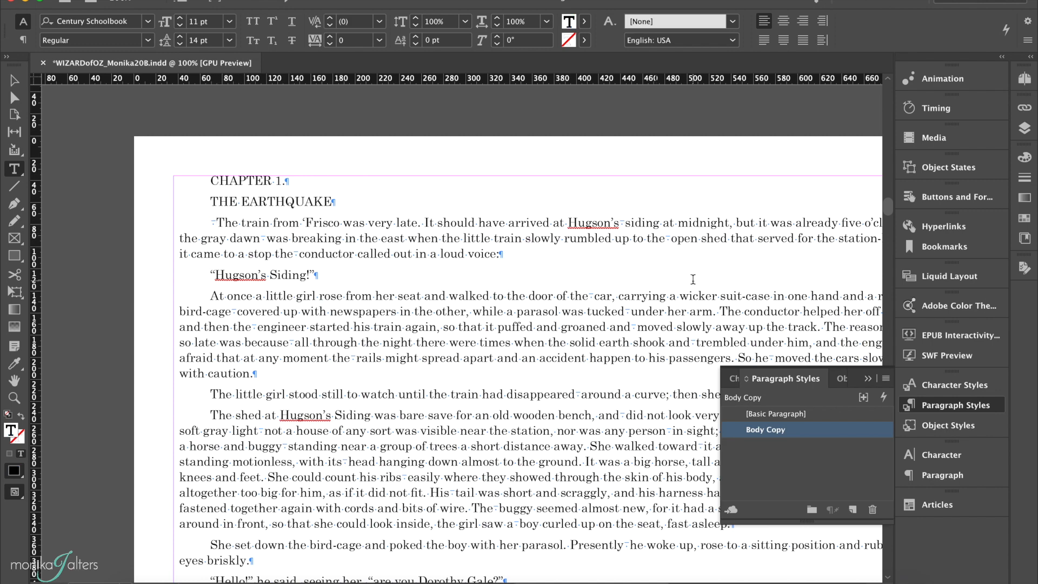
left_click(852, 509)
double_click(834, 447)
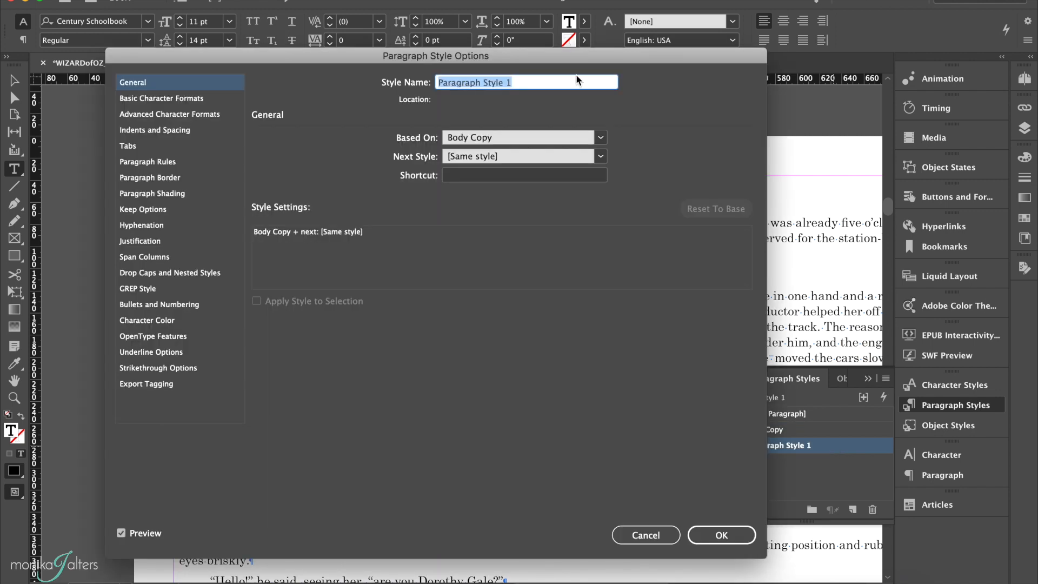
left_click_drag(459, 56, 650, 110)
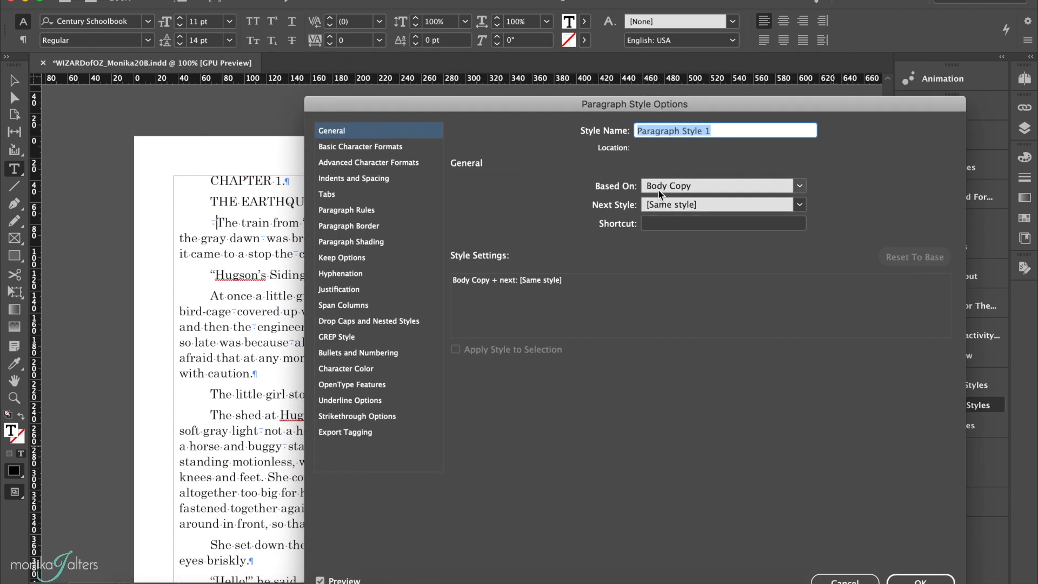
type("Do")
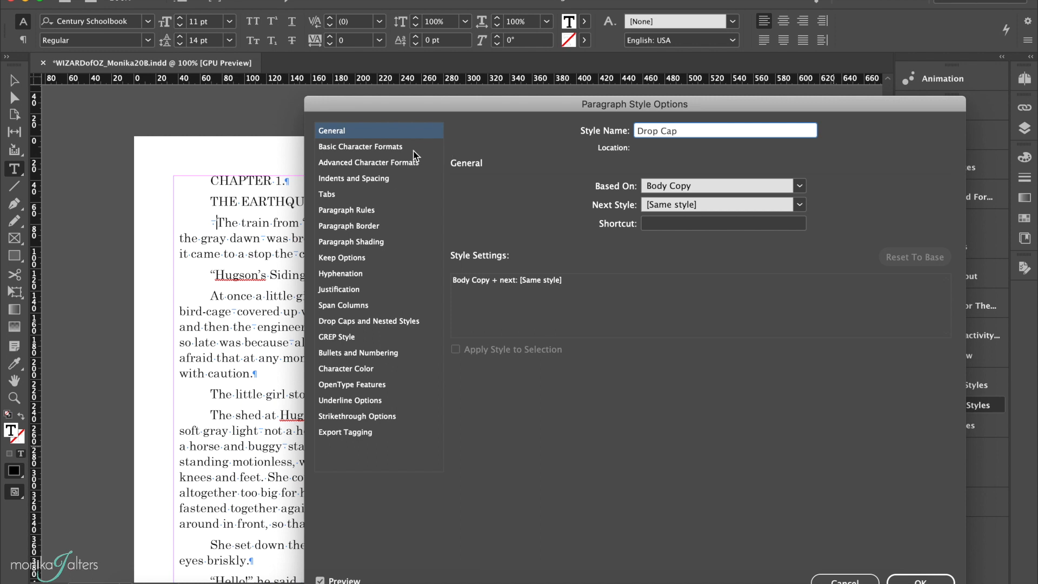
Step: Give the Drop Cap paragraph style a drop cap of 3 lines and 1 character
left_click(357, 323)
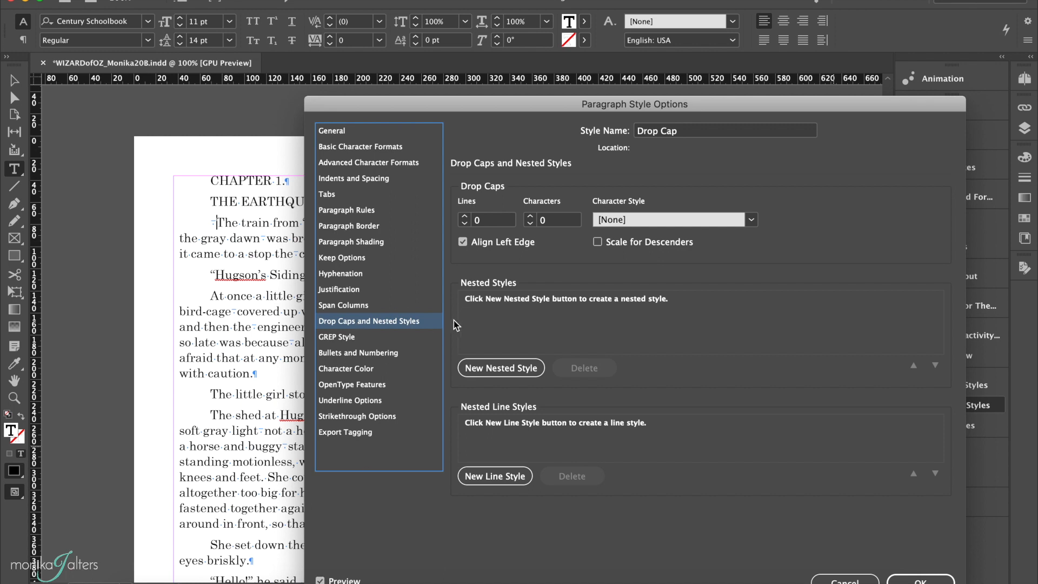
left_click(464, 217)
left_click(464, 217)
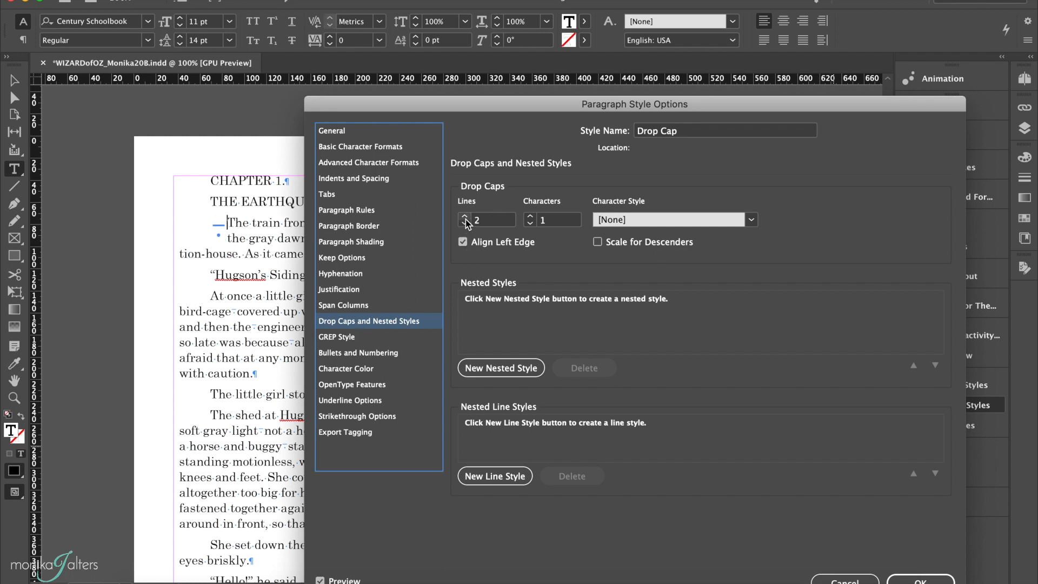
left_click(464, 217)
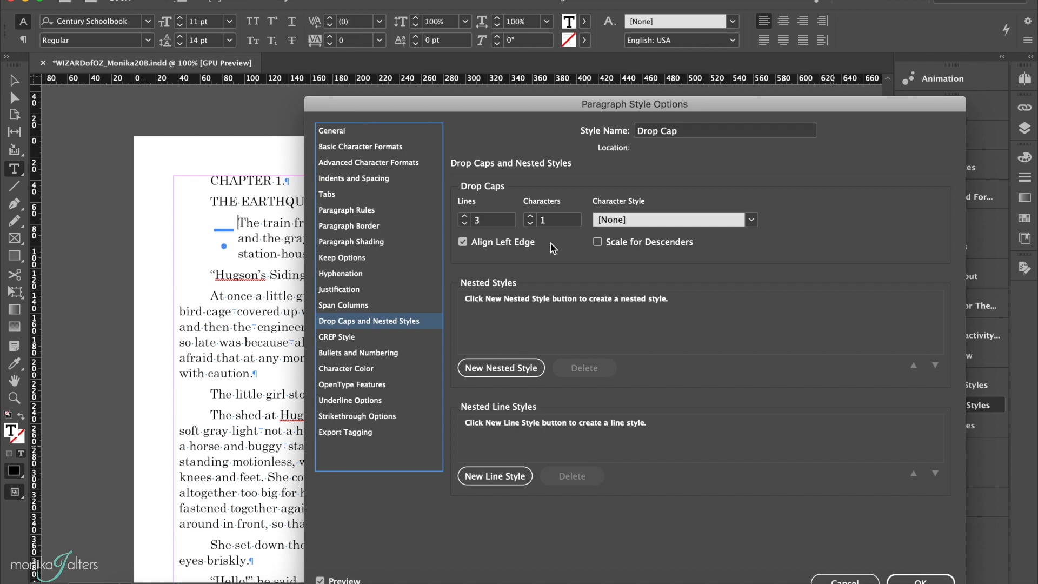
Step: Try drop cap heights of 2 and 4 lines and a 2-character drop cap, and return to 3 lines and 1 character
left_click(464, 217)
left_click(464, 223)
left_click(464, 223)
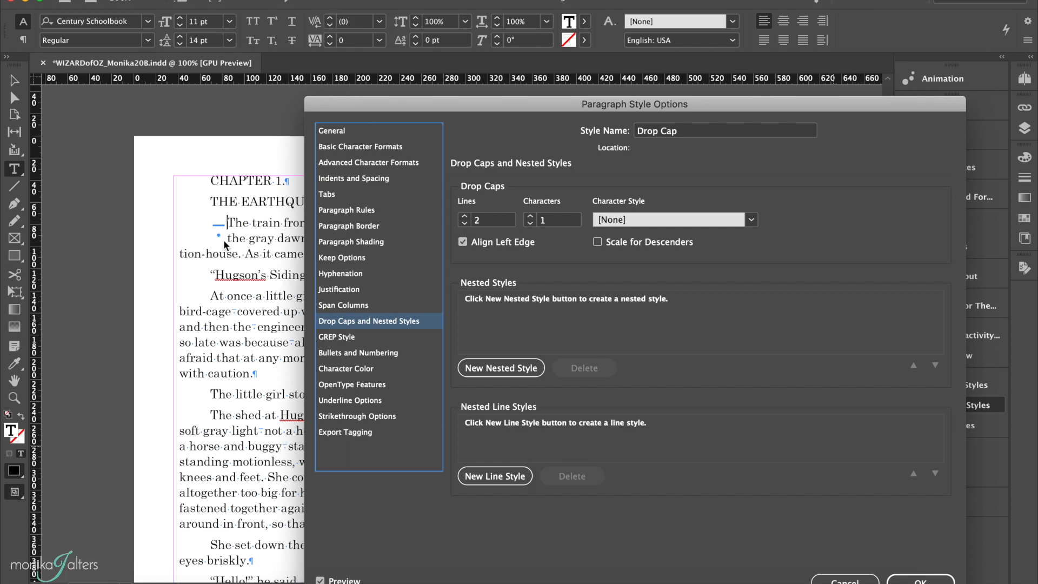
left_click(465, 216)
left_click(465, 217)
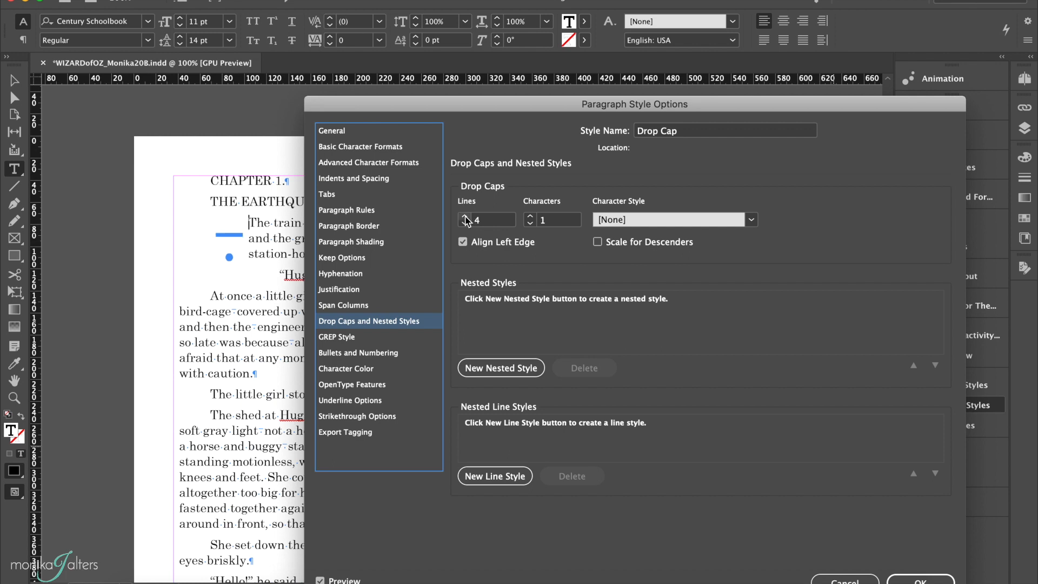
left_click(530, 216)
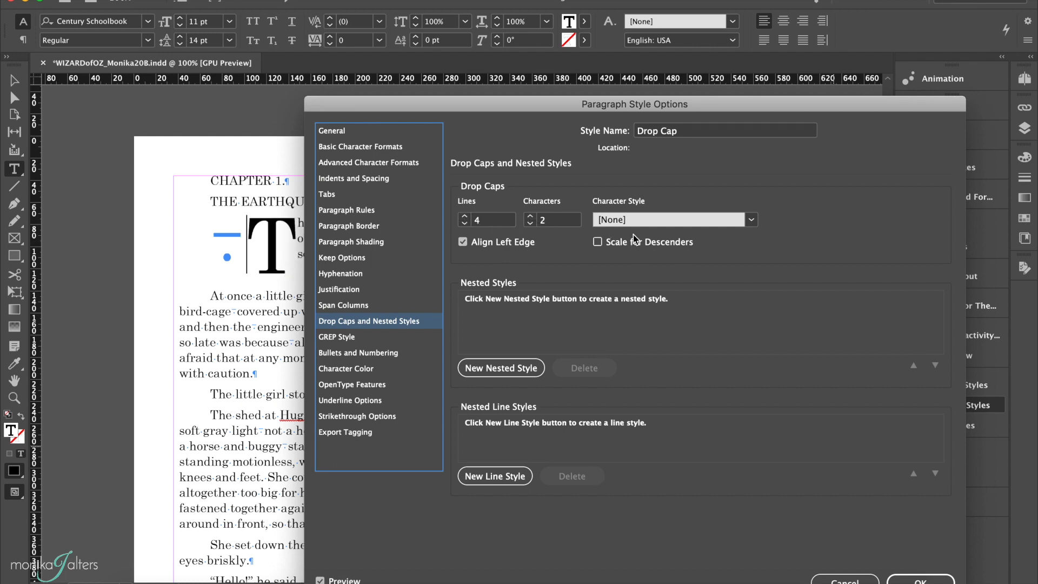
left_click(463, 224)
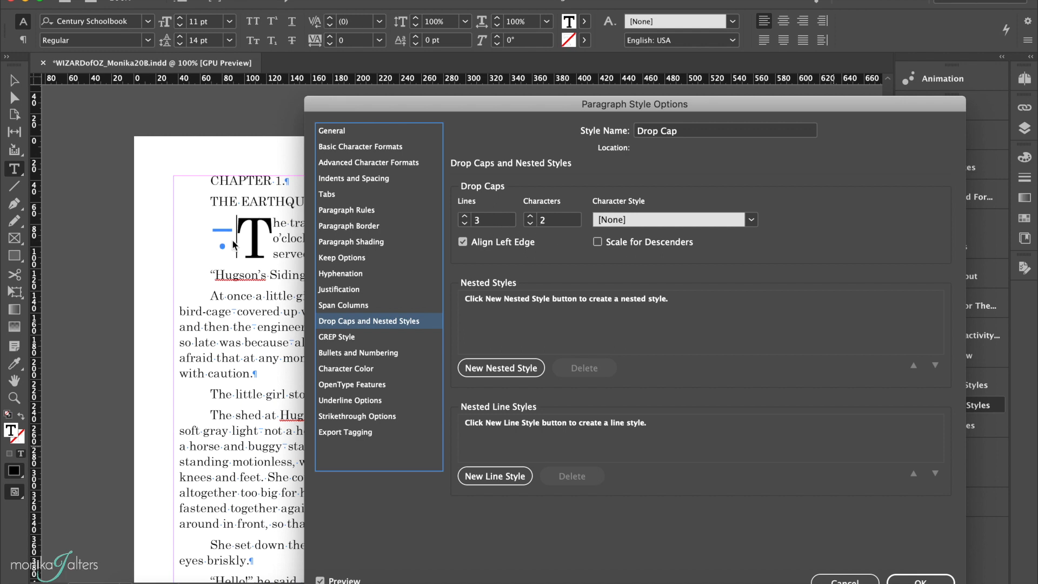
left_click(530, 224)
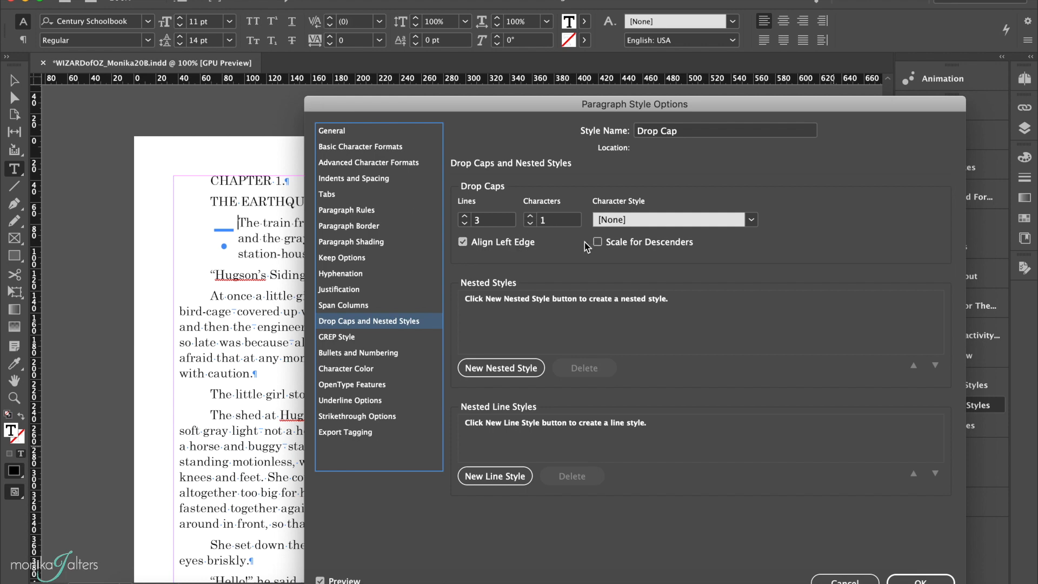
Step: Save the Drop Cap paragraph style and delete the stray space before "The train" in Chapter 1's opening paragraph
left_click(920, 580)
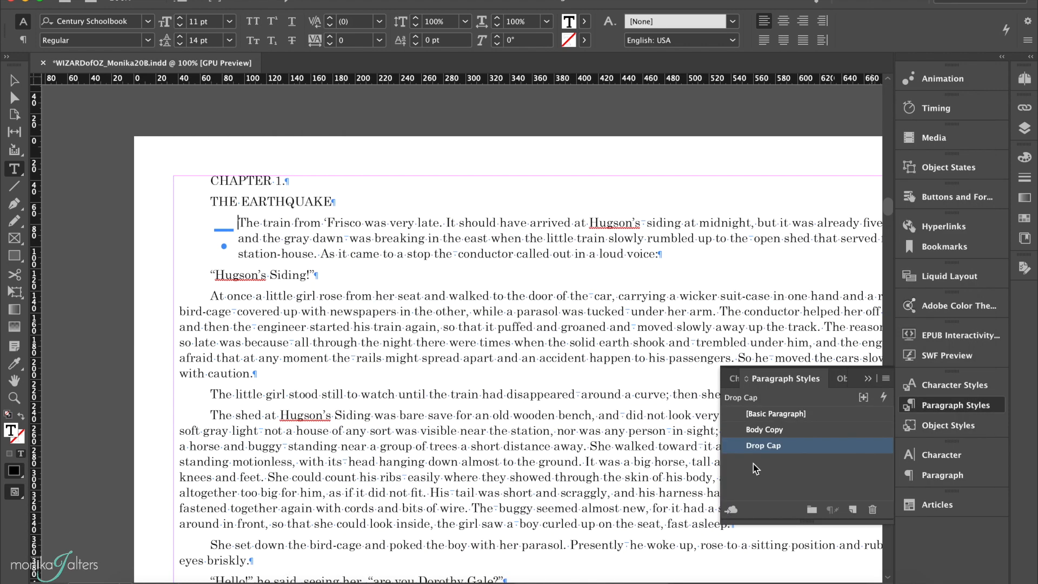
left_click(238, 223)
Step: Review the Drop Cap paragraph style's indents, spacing and drop cap settings
double_click(805, 446)
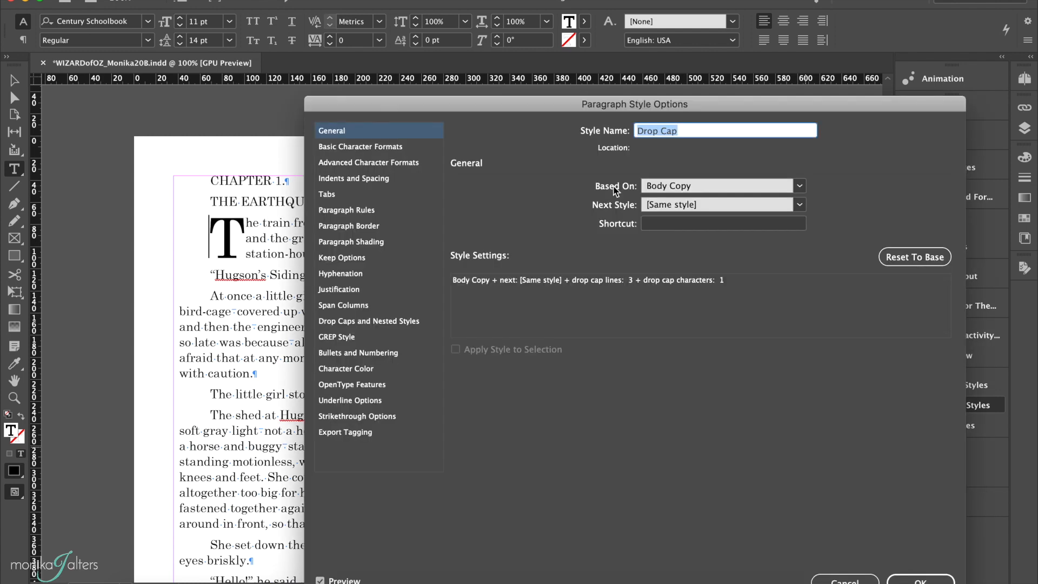
left_click(337, 180)
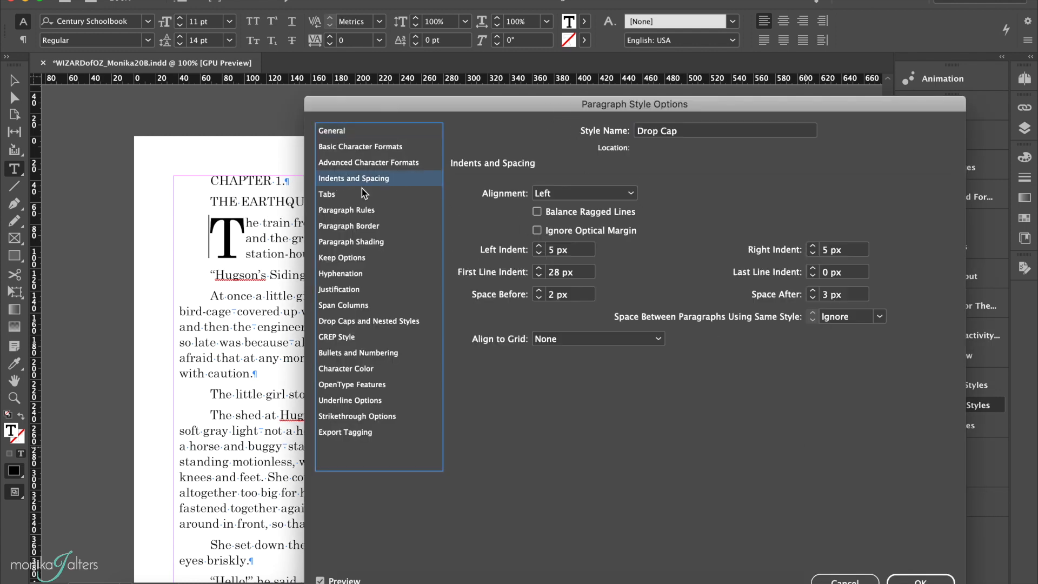
left_click(353, 321)
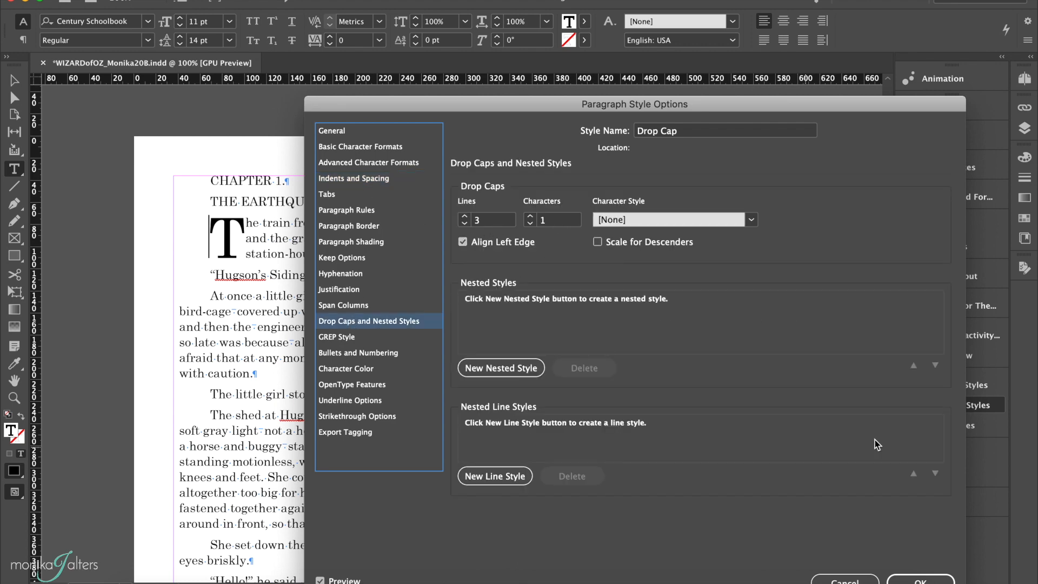
left_click(920, 579)
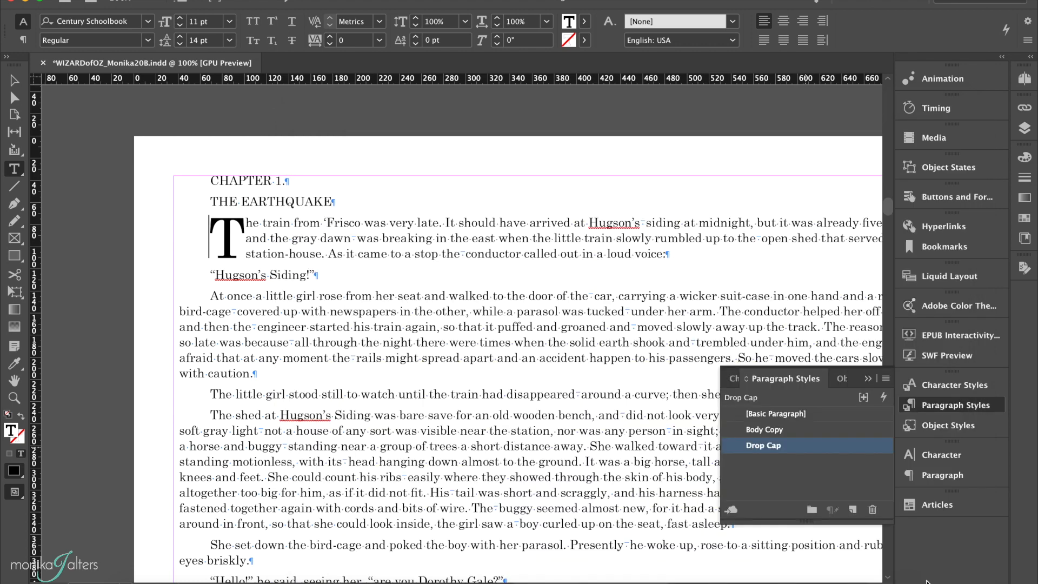
Step: Create a character style named Drop Cap for the large initial T of Chapter 1's opening paragraph
left_click(228, 236)
left_click_drag(218, 236, 233, 234)
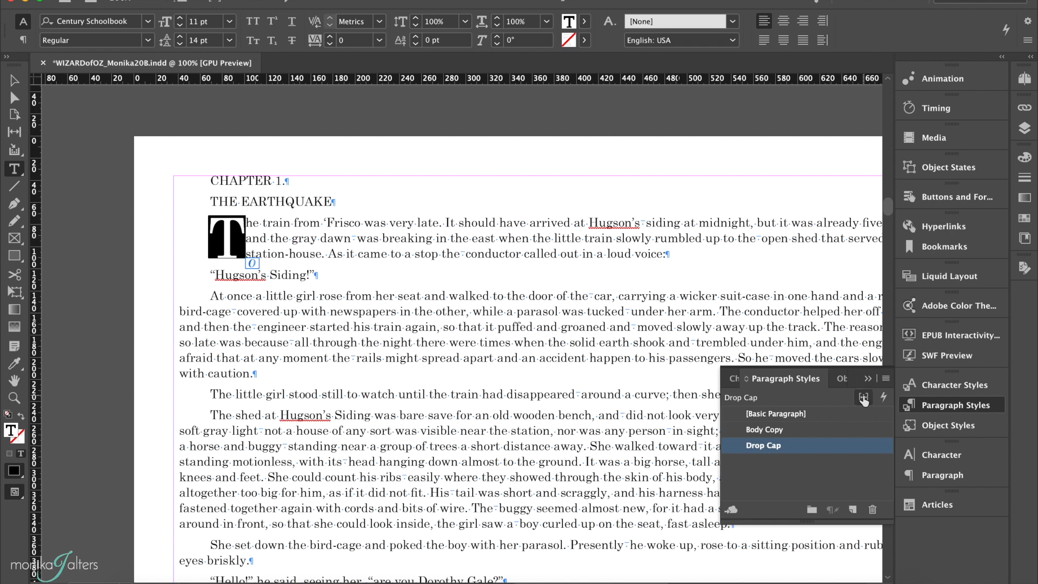
left_click(953, 384)
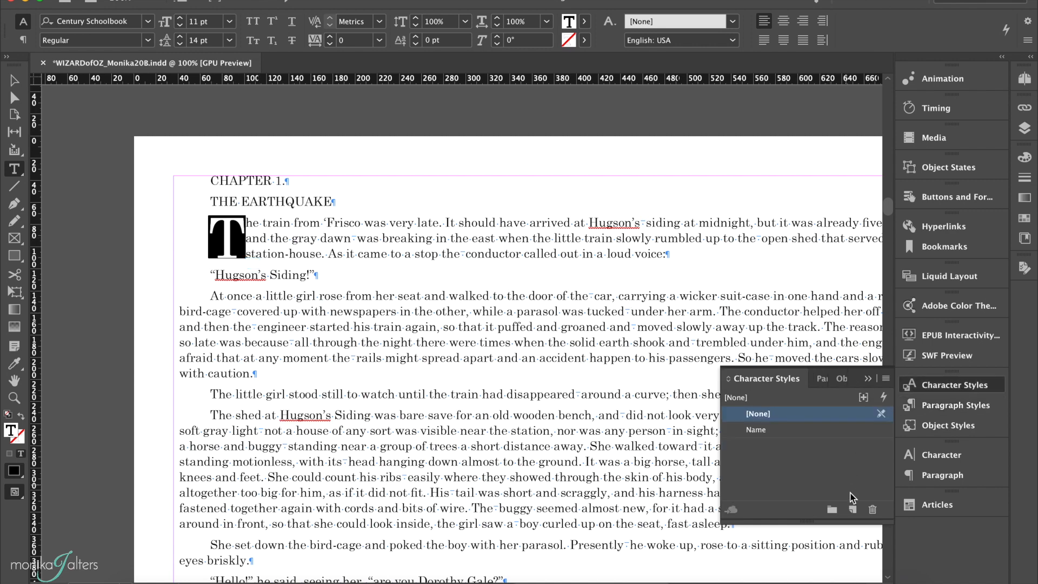
left_click(852, 509)
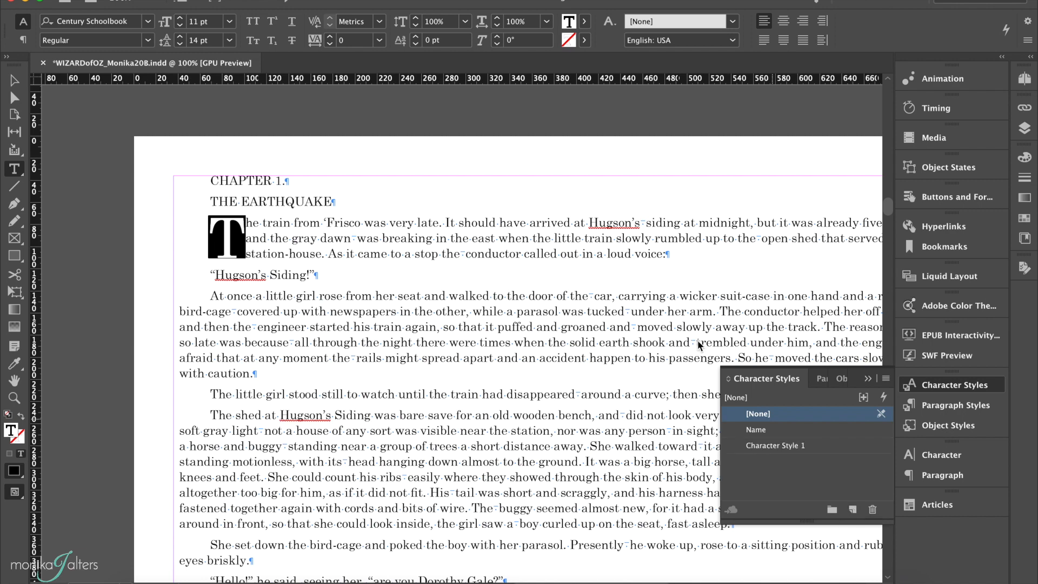
double_click(840, 450)
type("Drop Cap")
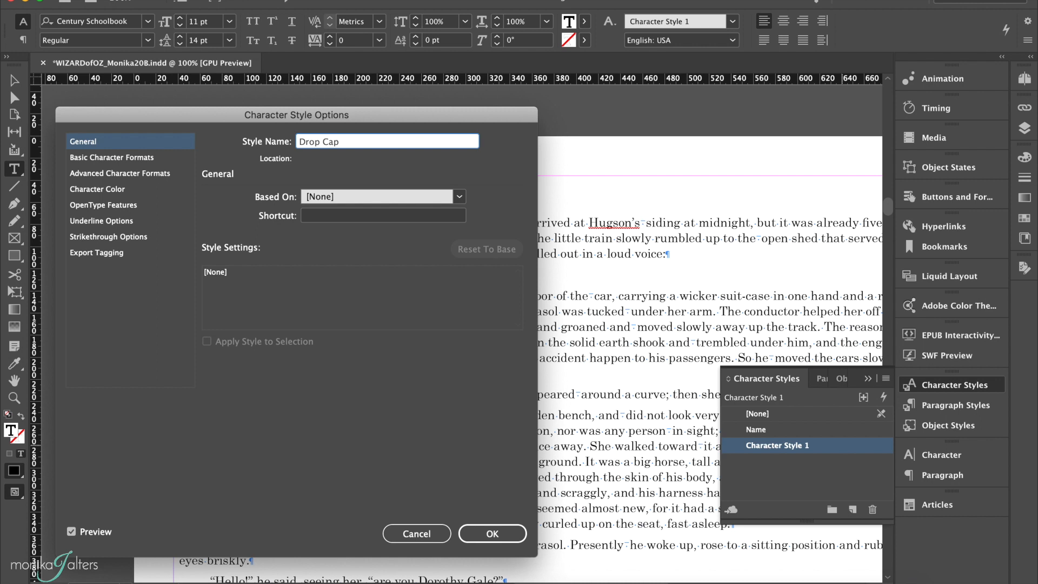
Step: Set the Drop Cap character style's colour to the blue R=26 G=117 B=202 and save the style
left_click(103, 190)
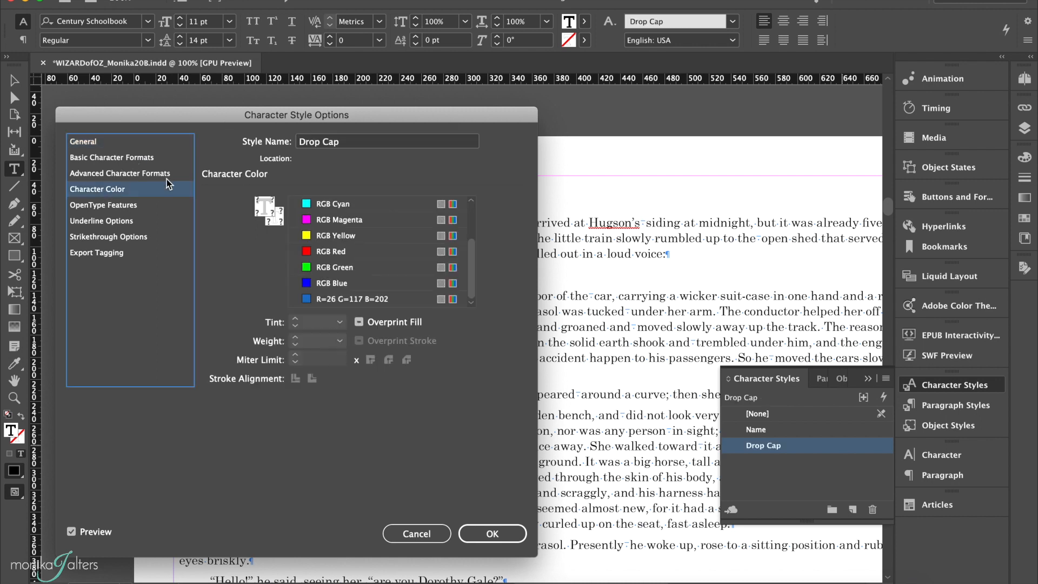
left_click(318, 299)
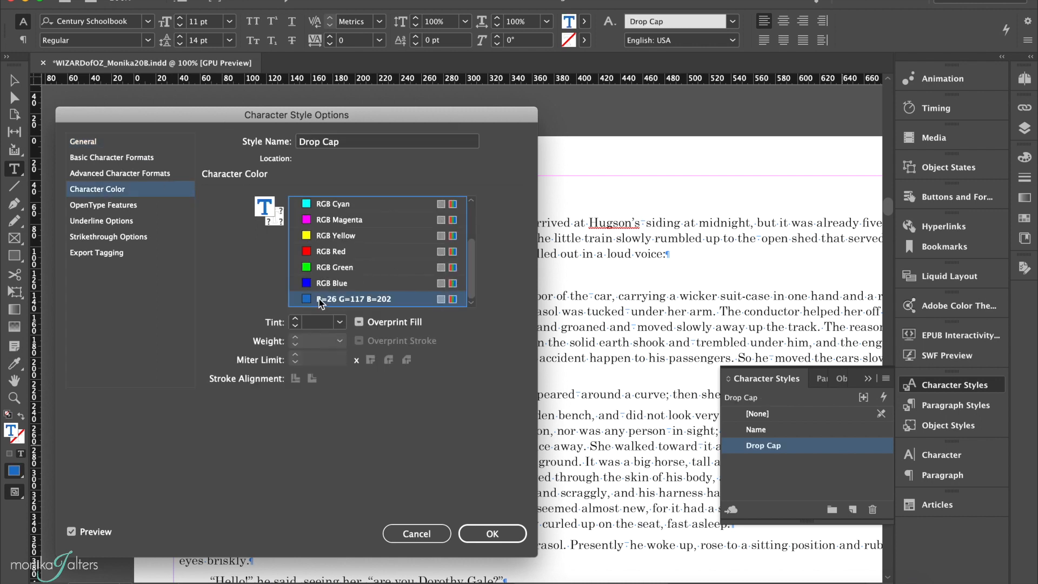
left_click(491, 534)
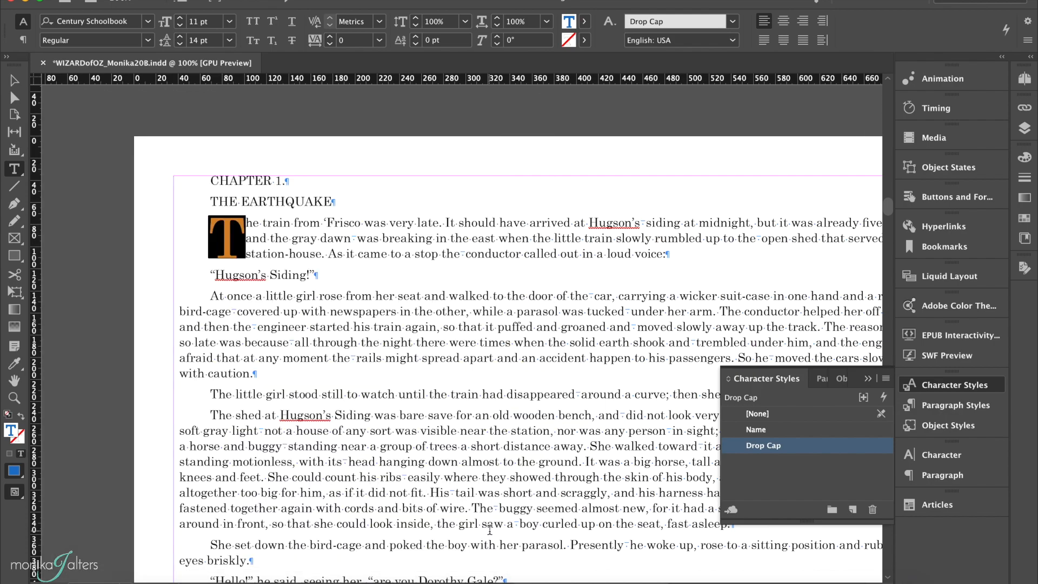
left_click(360, 327)
left_click(954, 384)
Step: Delete the stray leading spaces before "When Dorothy" and "CHAPTER 2." at the start of Chapter 2
scroll(600, 342, "down", 15)
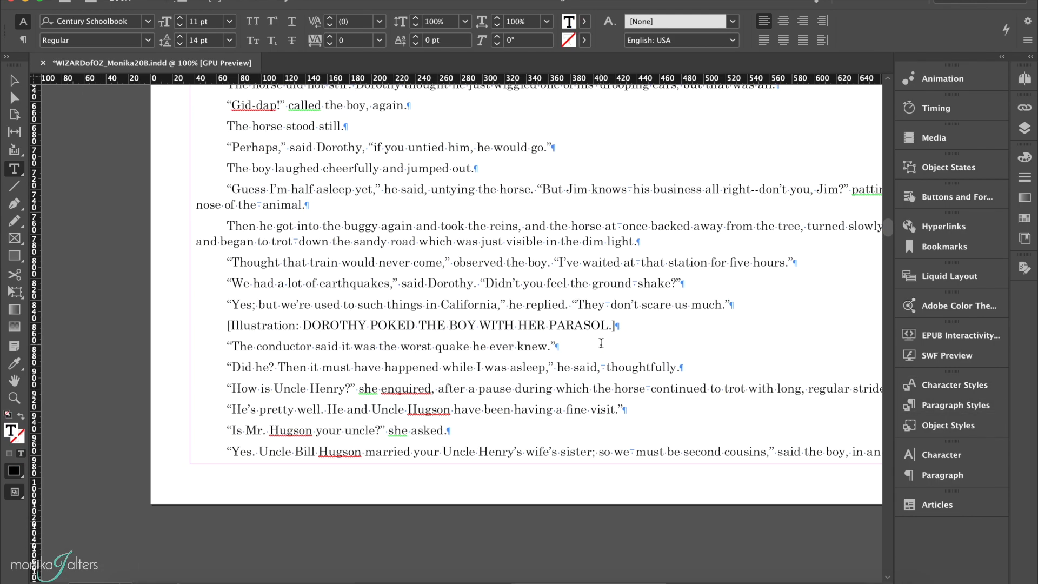
scroll(600, 343, "down", 5)
scroll(600, 342, "down", 10)
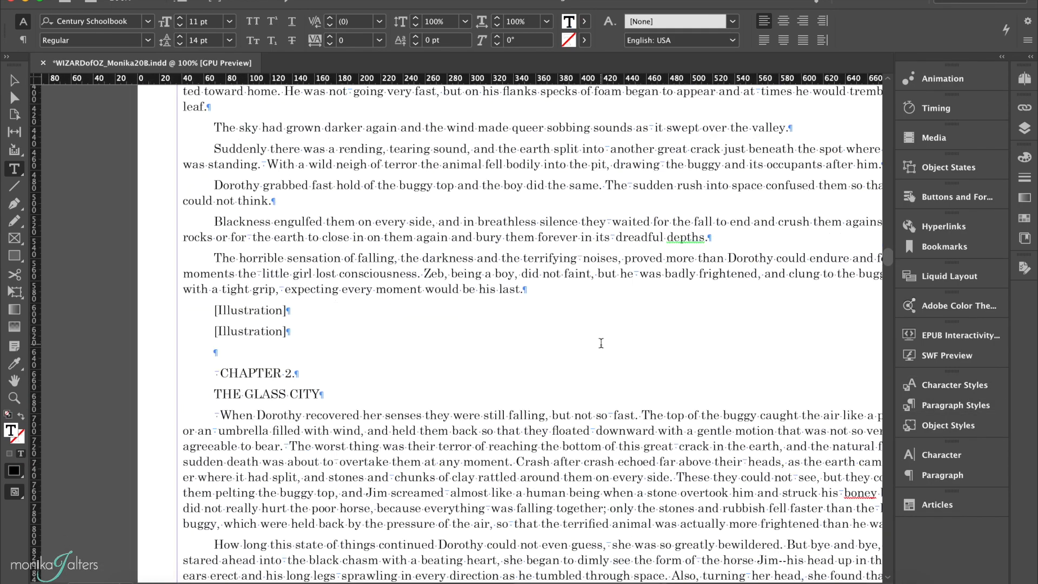
left_click(221, 414)
key("BackSpace")
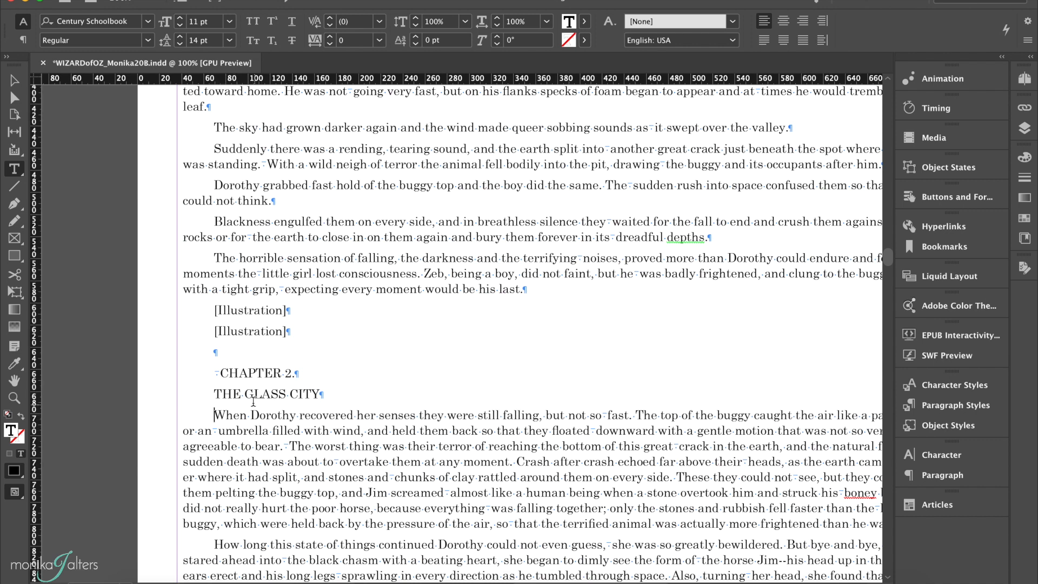
left_click(218, 372)
key("BackSpace")
Step: Select the initial W of Chapter 2's opening paragraph and apply the Drop Cap paragraph style
scroll(237, 418, "up", 10)
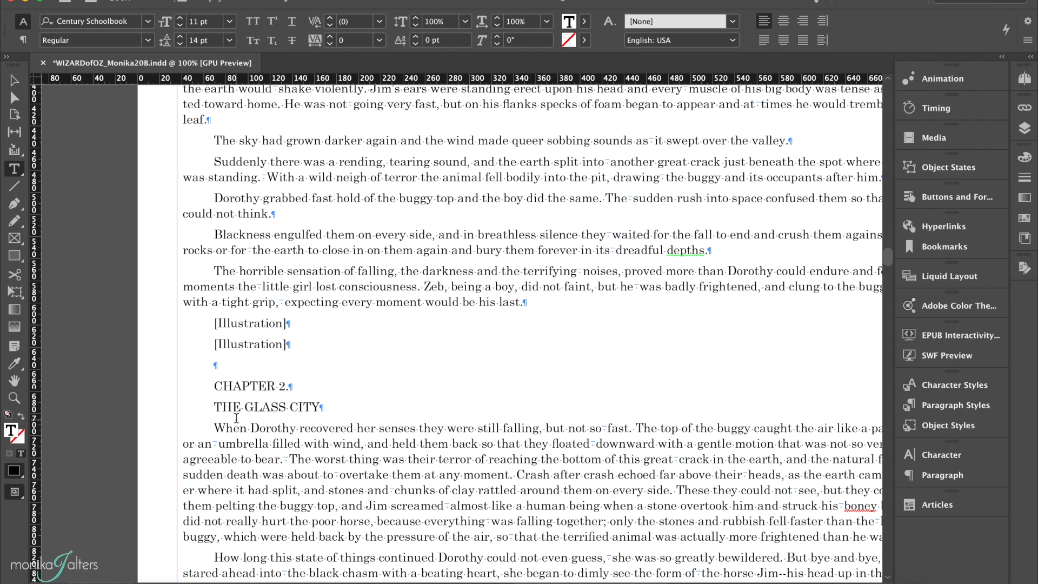
scroll(236, 418, "down", 11)
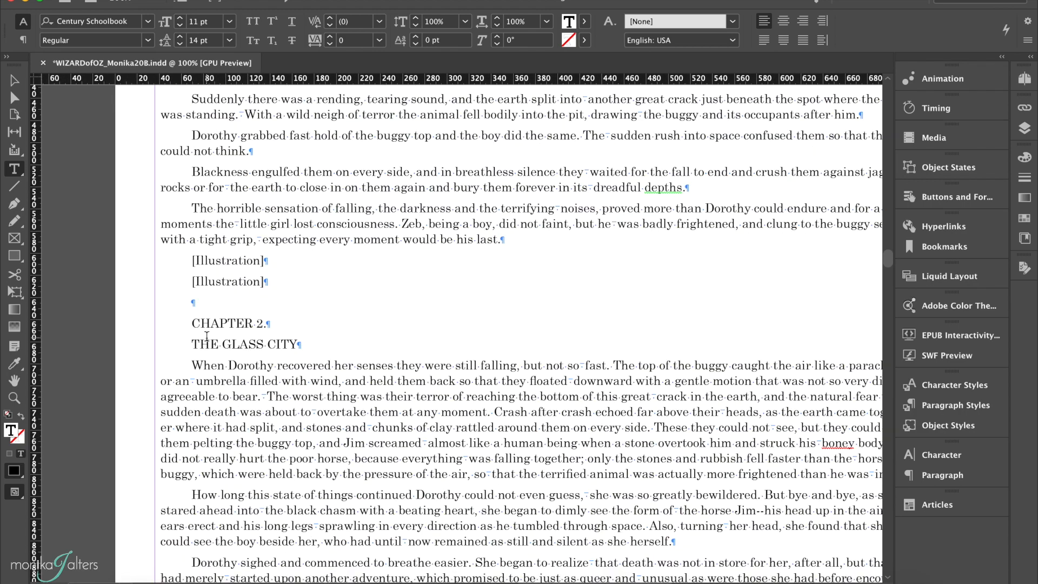
left_click(194, 362)
double_click(197, 363)
left_click(193, 365)
left_click_drag(192, 366, 205, 369)
left_click(955, 405)
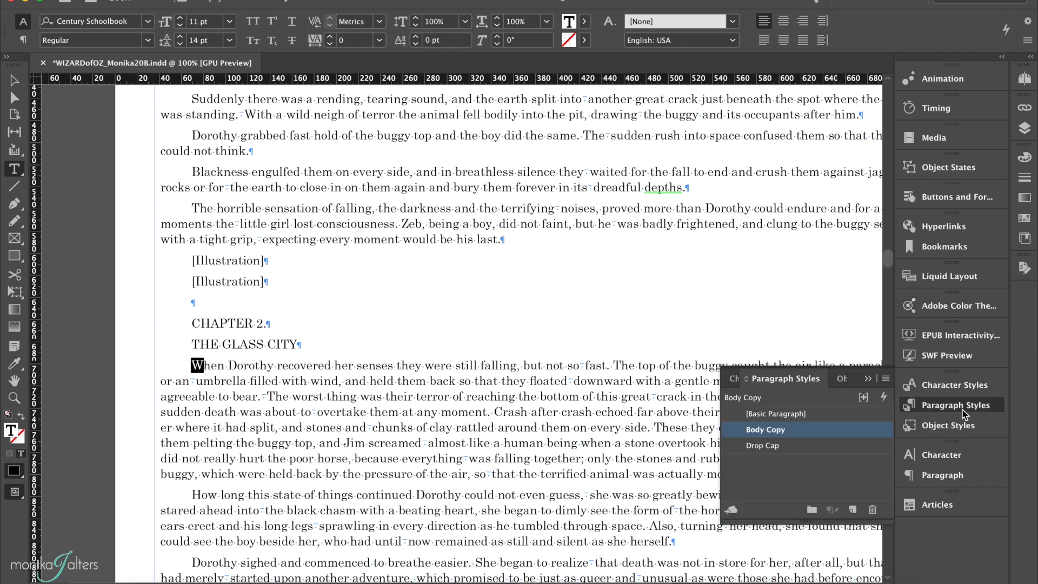
left_click(788, 445)
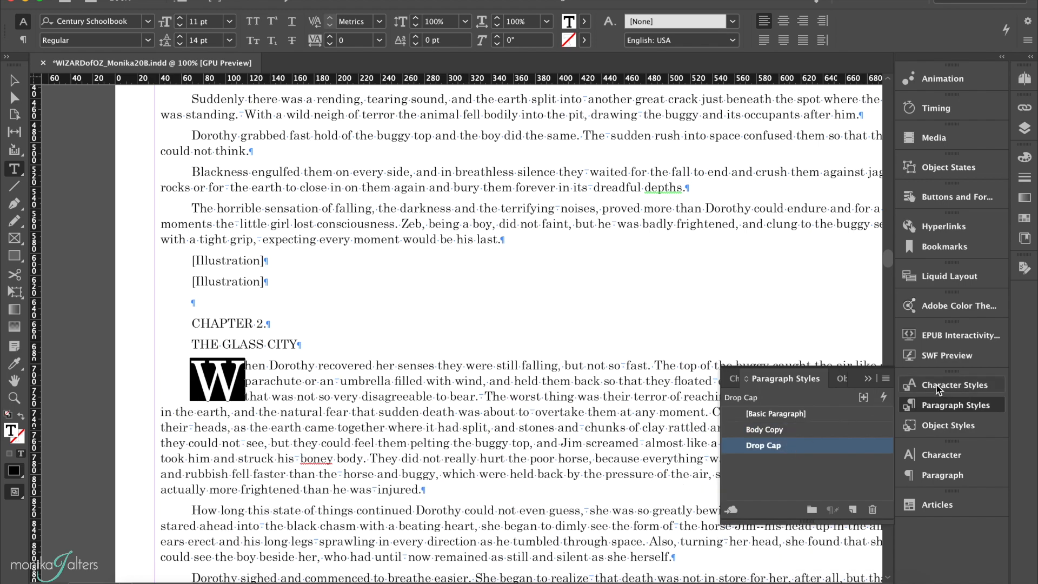
Step: Apply the Drop Cap character style to the initial W of Chapter 2's opening paragraph
left_click(930, 385)
left_click(783, 445)
scroll(416, 415, "down", 15)
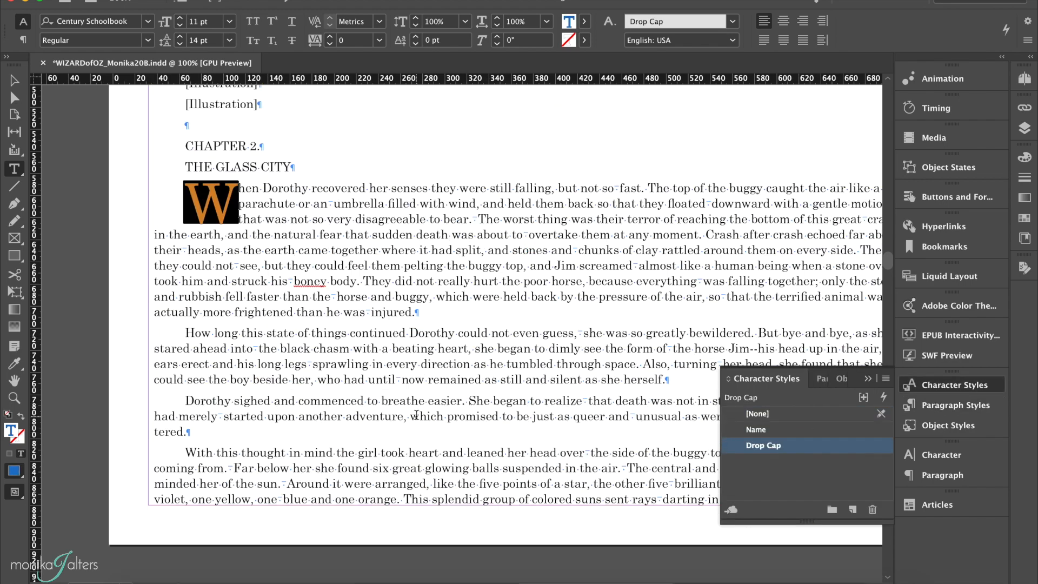
Step: Create a paragraph style named Chapter Number from the CHAPTER 1 heading, based on [No Paragraph Style]
scroll(416, 415, "down", 20)
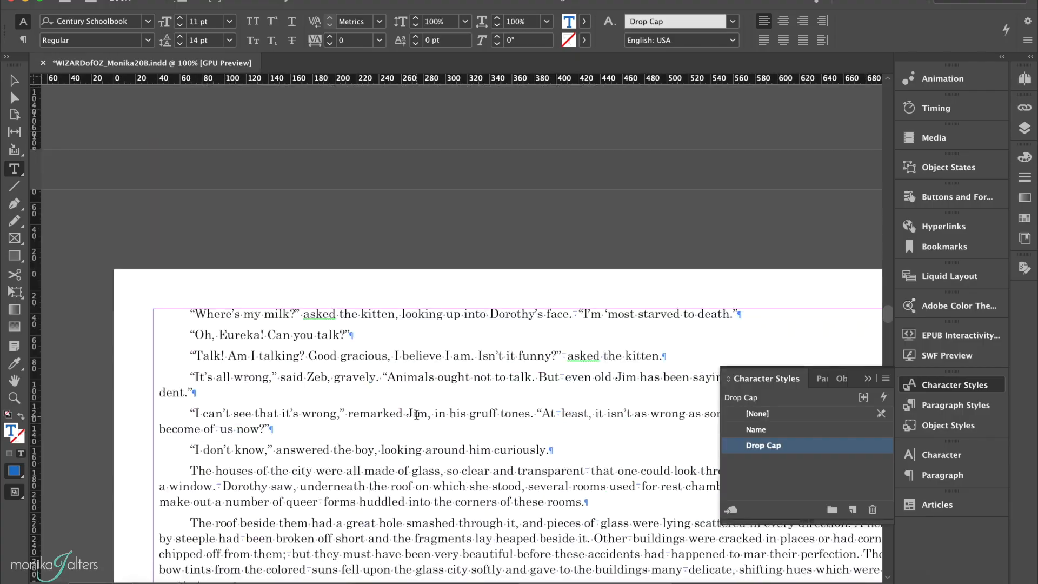
scroll(416, 415, "down", 15)
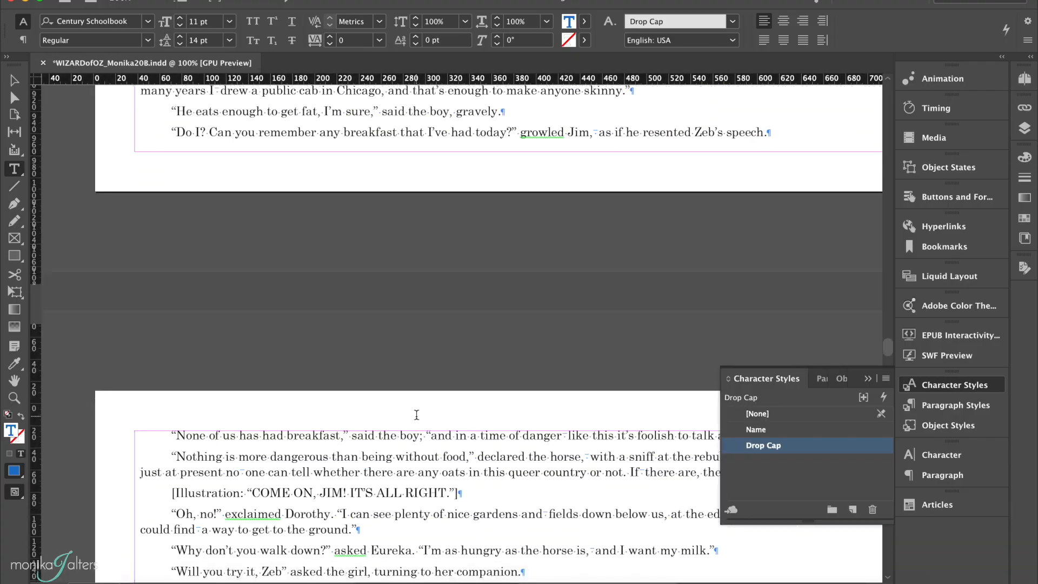
scroll(417, 414, "down", 20)
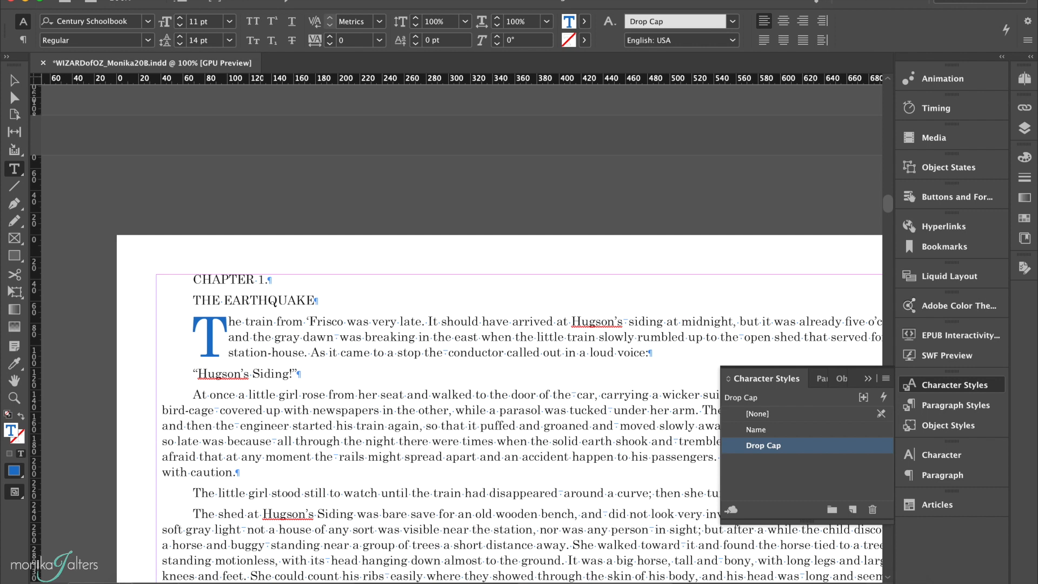
triple_click(227, 280)
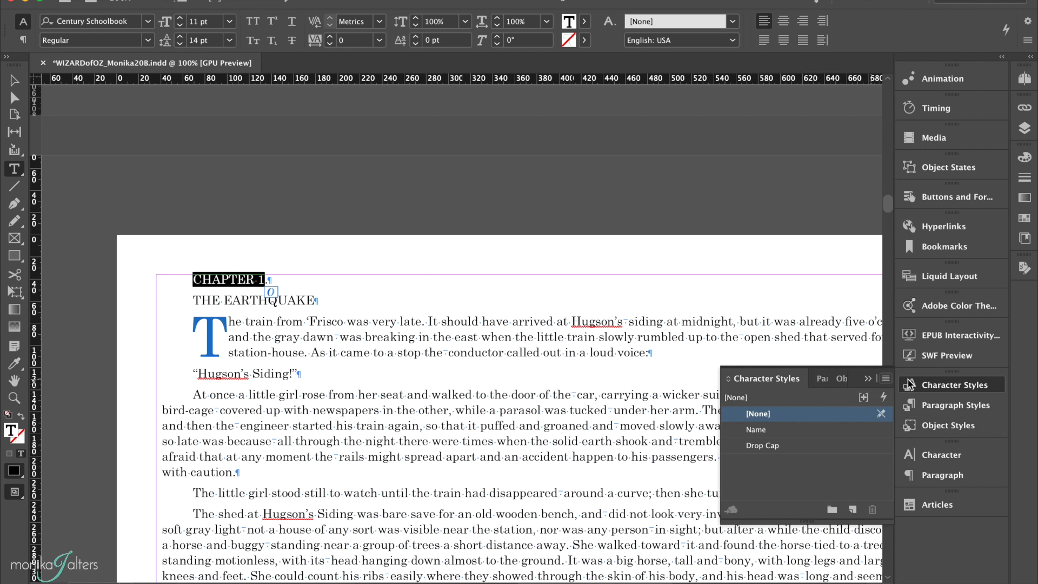
left_click(940, 408)
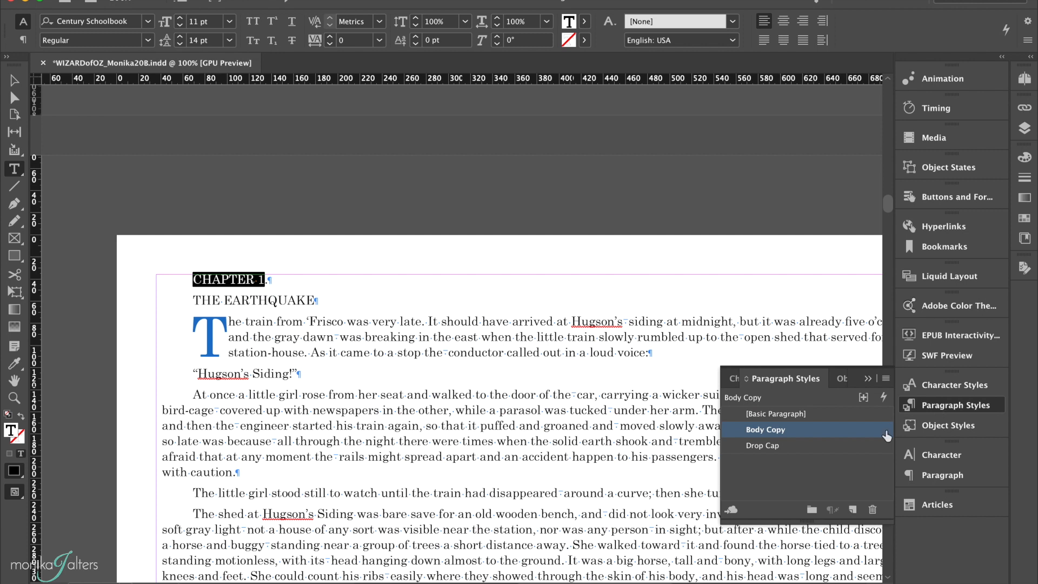
left_click(852, 509)
left_click(818, 447)
double_click(818, 451)
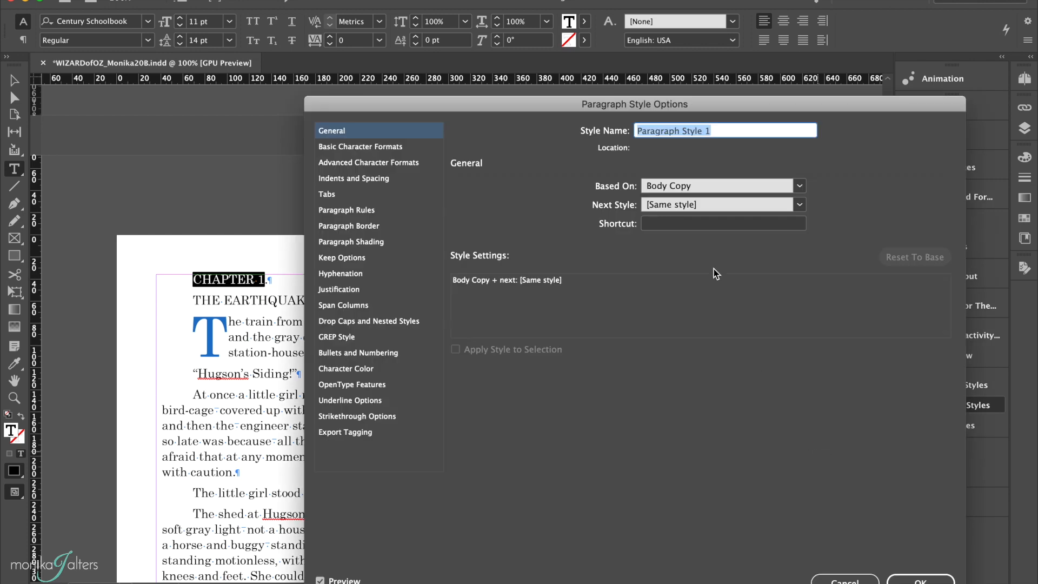
type("Chapter Number")
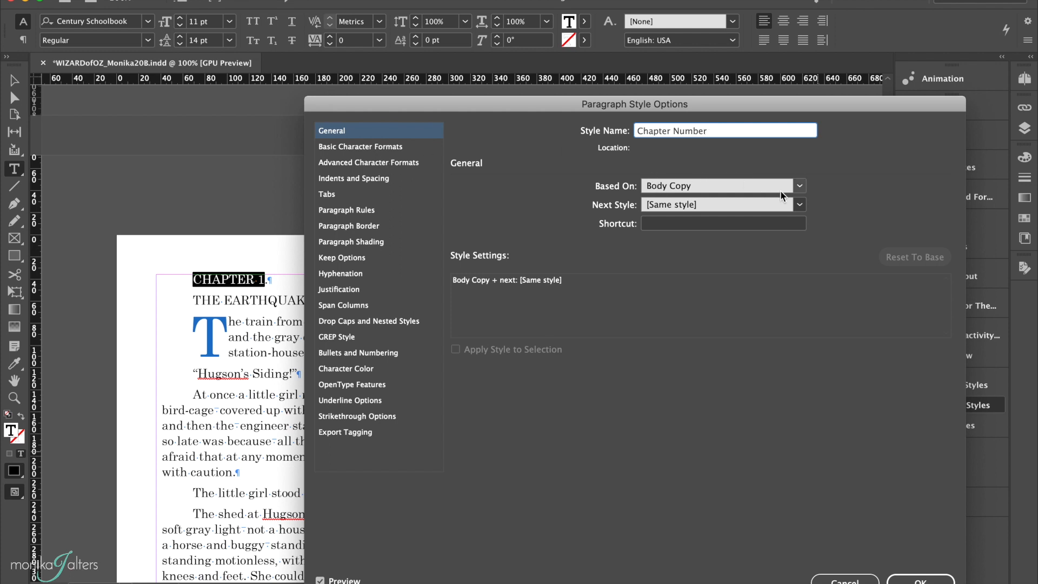
left_click(798, 186)
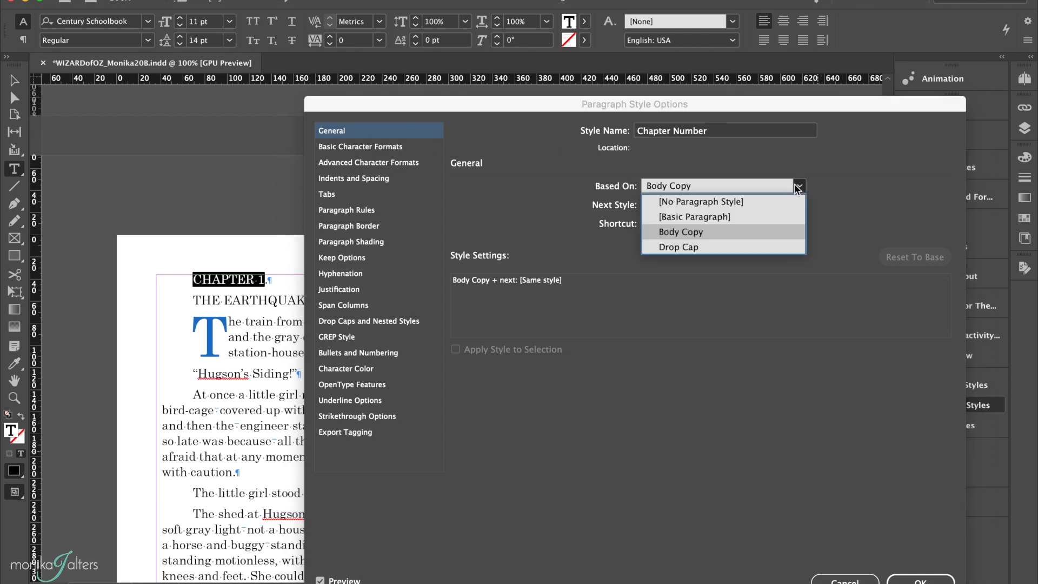
left_click(764, 201)
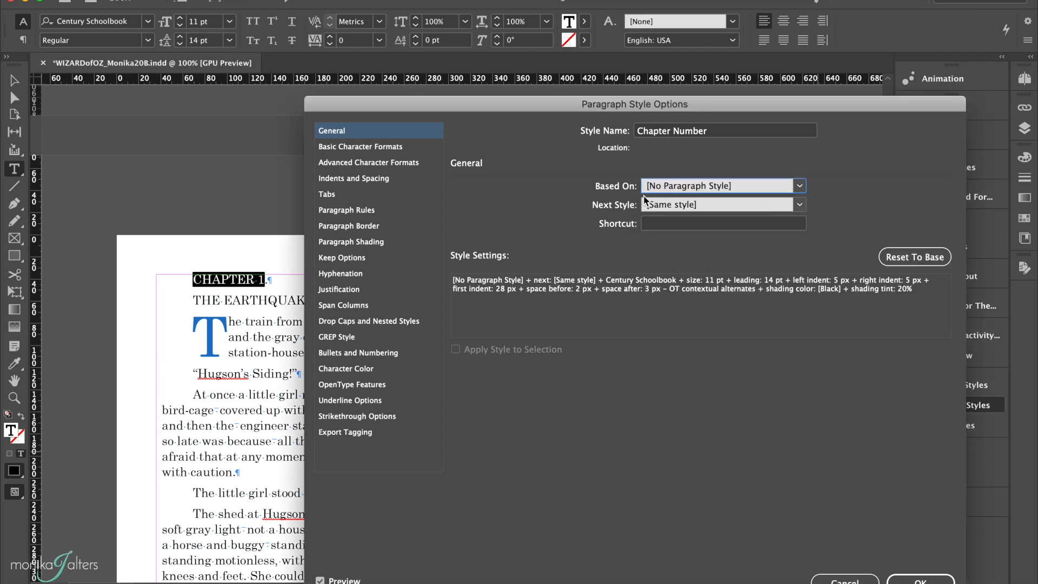
Step: Set the Chapter Number style's font family to Trebuchet MS
left_click(388, 150)
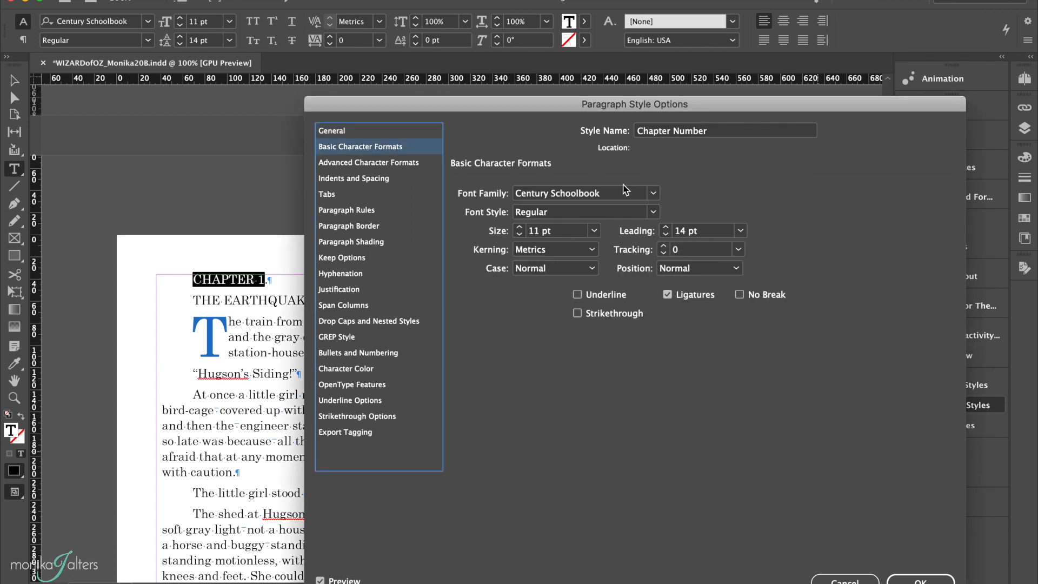
left_click(642, 195)
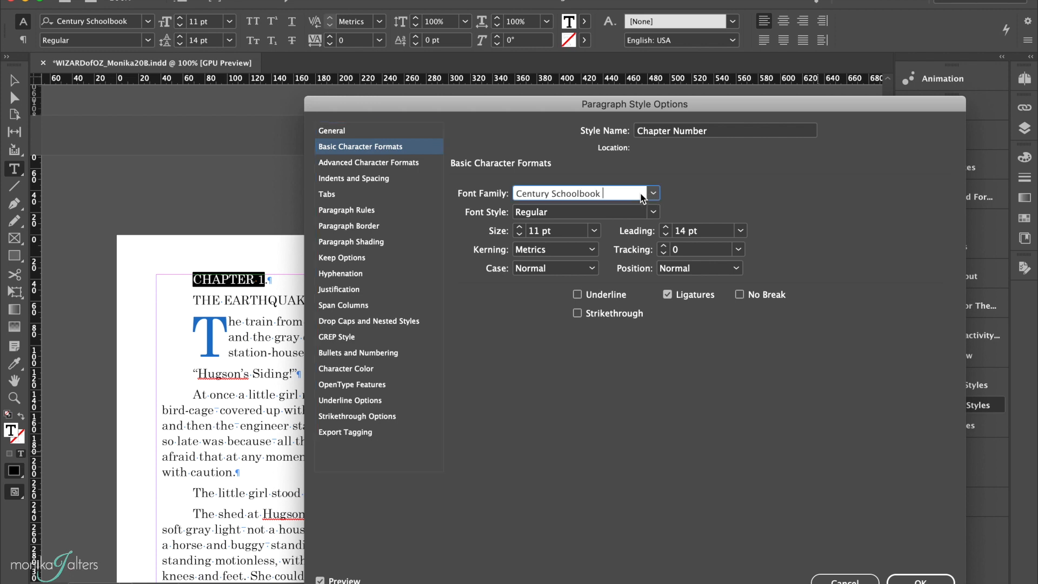
triple_click(639, 195)
type("Trebuchet MS")
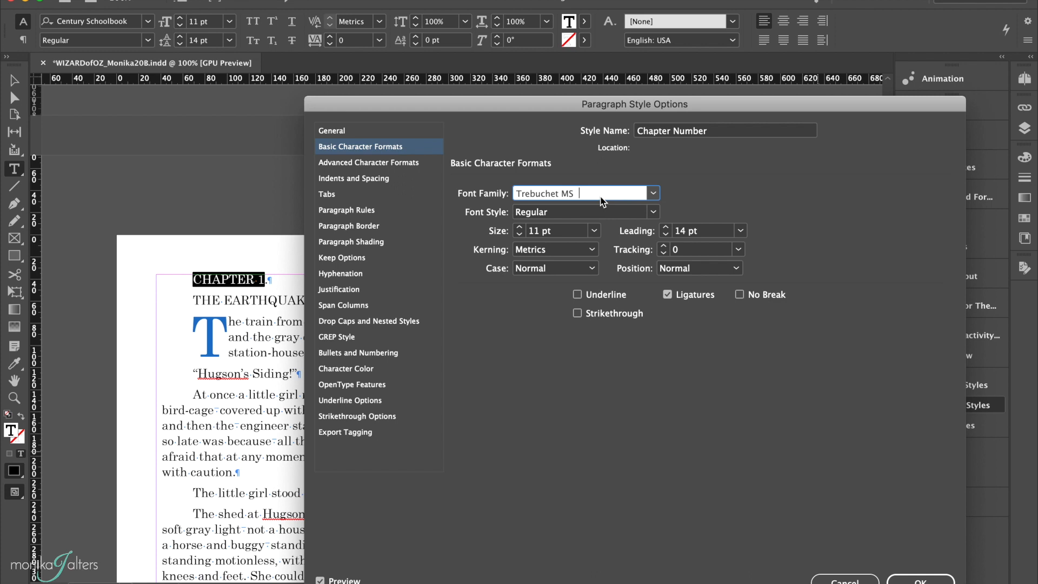
Step: Set the Chapter Number style's font size to 18 pt and its leading to Auto
left_click(520, 227)
left_click(519, 228)
left_click(520, 228)
left_click(520, 227)
left_click(520, 228)
left_click(519, 227)
left_click(520, 227)
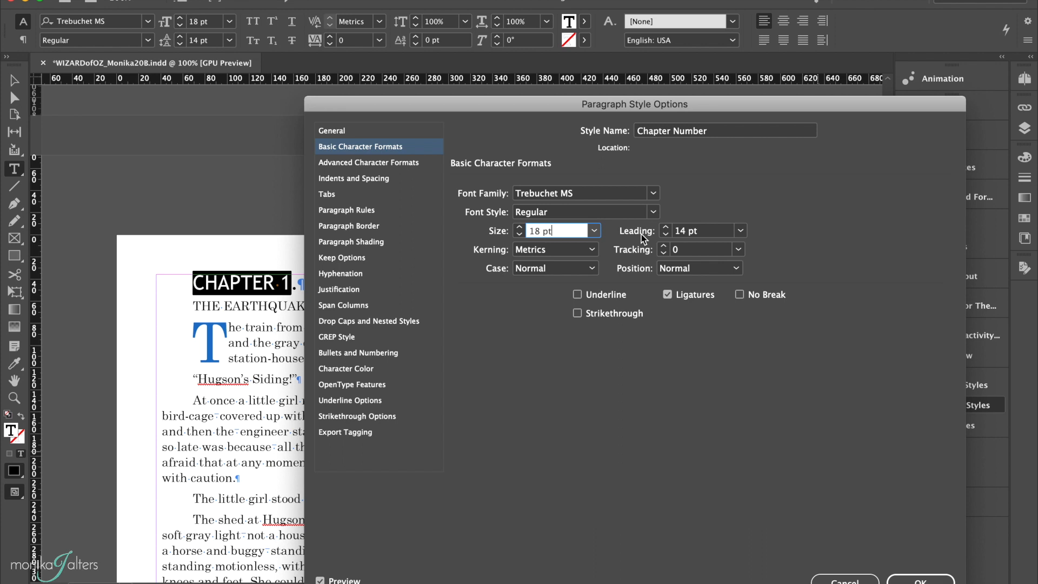
left_click(740, 231)
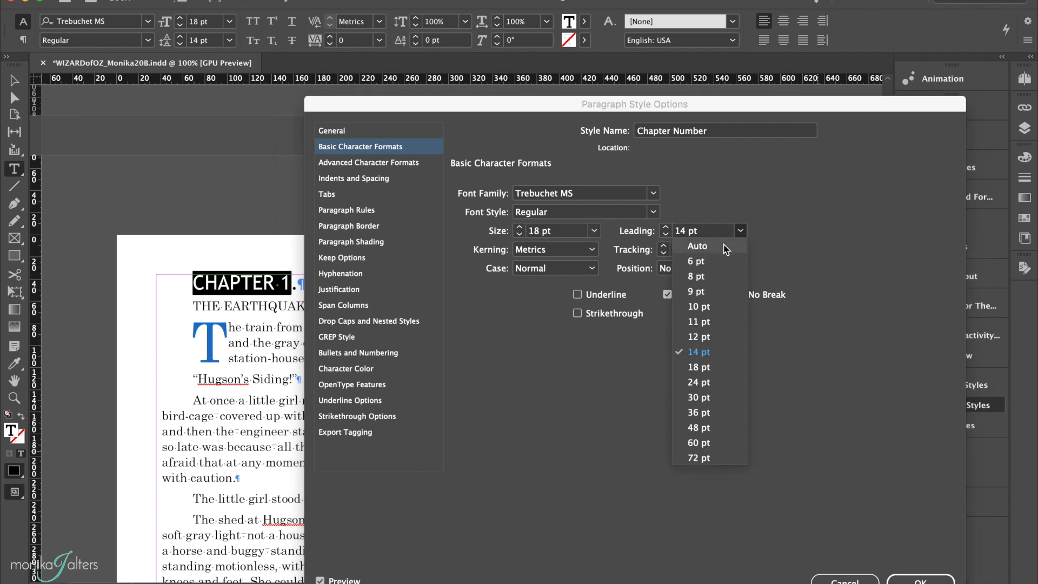
left_click(722, 247)
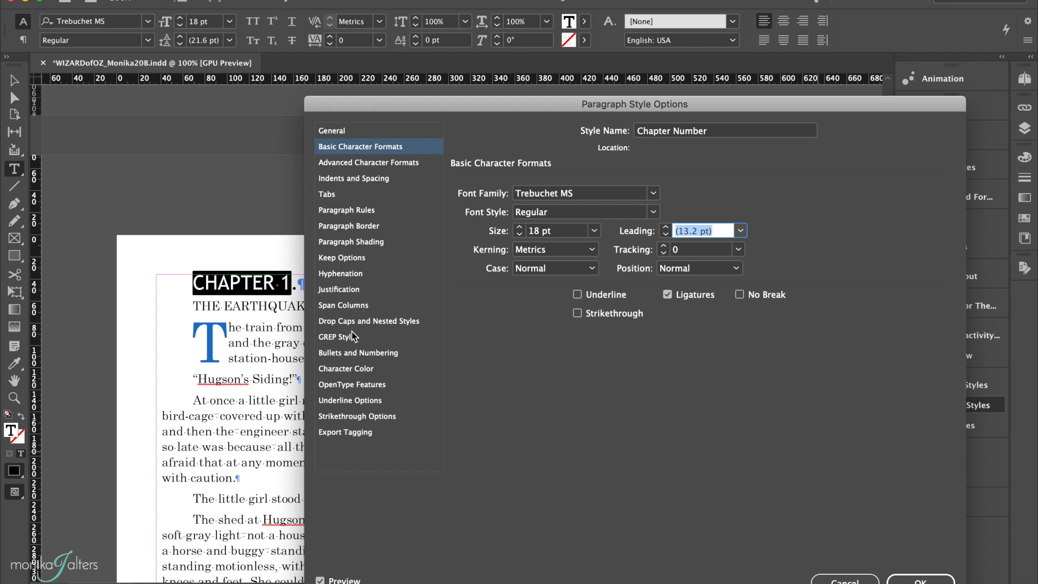
Step: Set the Chapter Number style's character colour to [Black] with a 60% tint and save the style
left_click(346, 369)
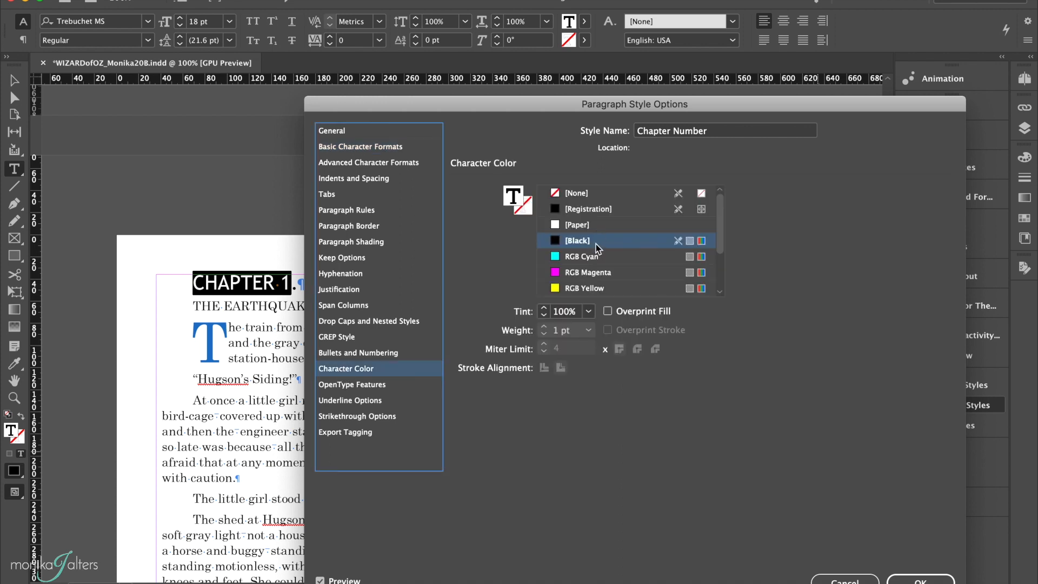
left_click(545, 317)
left_click(544, 316)
left_click(544, 316)
left_click(545, 316)
left_click(544, 316)
left_click(544, 317)
left_click(544, 316)
left_click(544, 316)
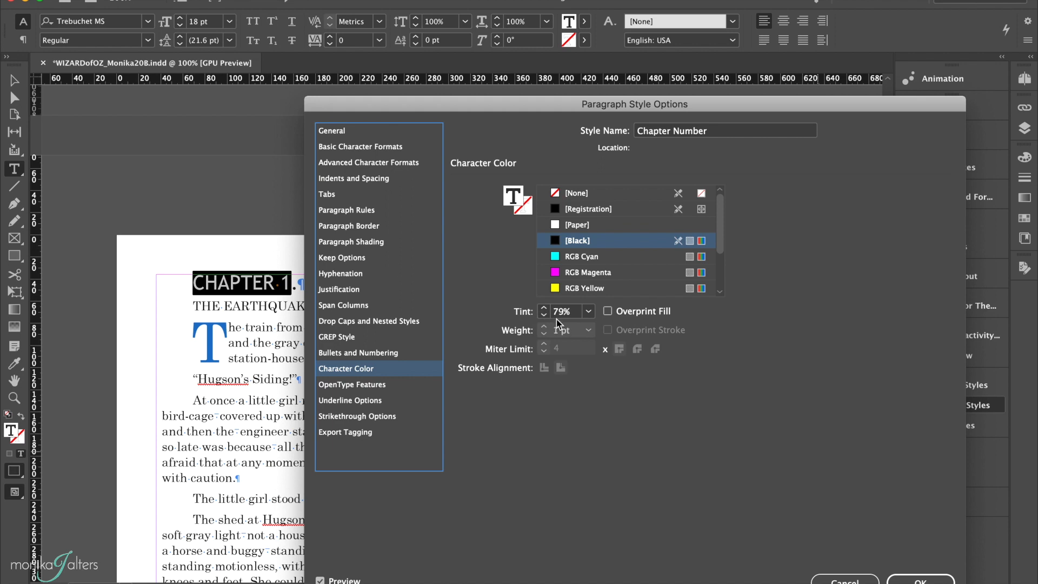
left_click(588, 311)
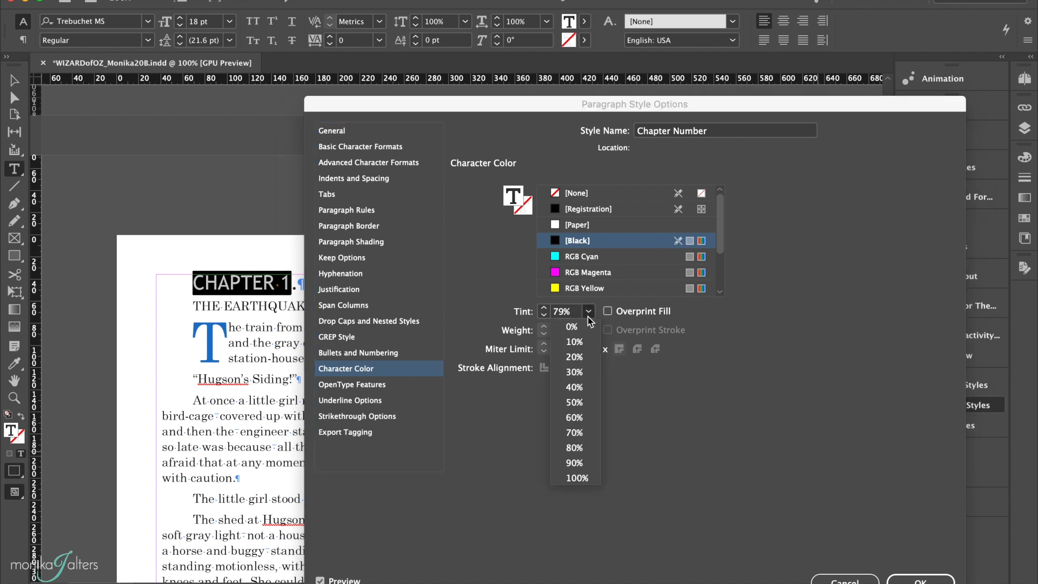
left_click(578, 417)
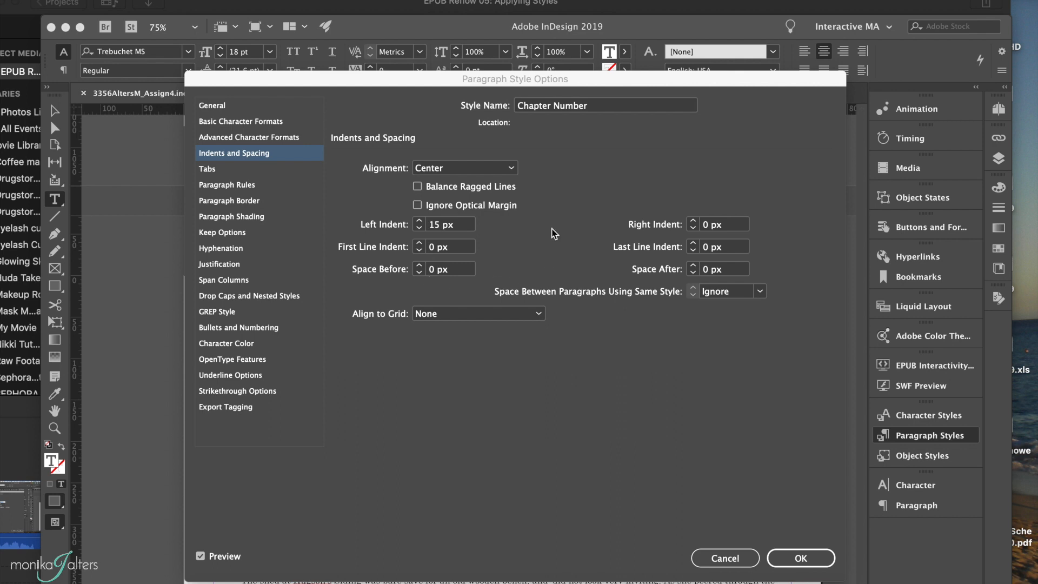
left_click(800, 558)
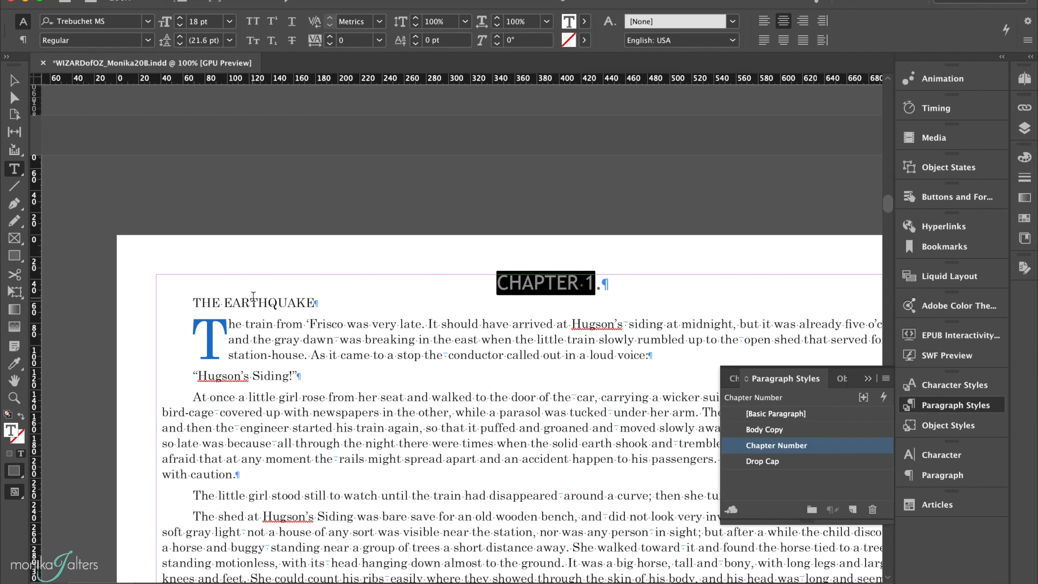
Step: Create a paragraph style named Chapter Name from the THE EARTHQUAKE heading and open its base style choices
left_click(250, 302)
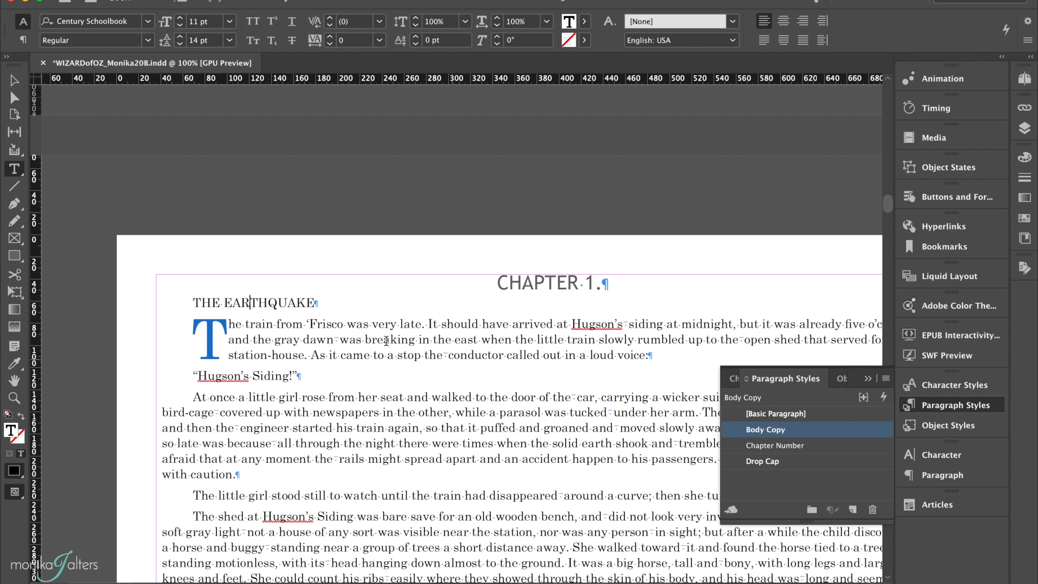
left_click(277, 301)
left_click(852, 511)
double_click(839, 446)
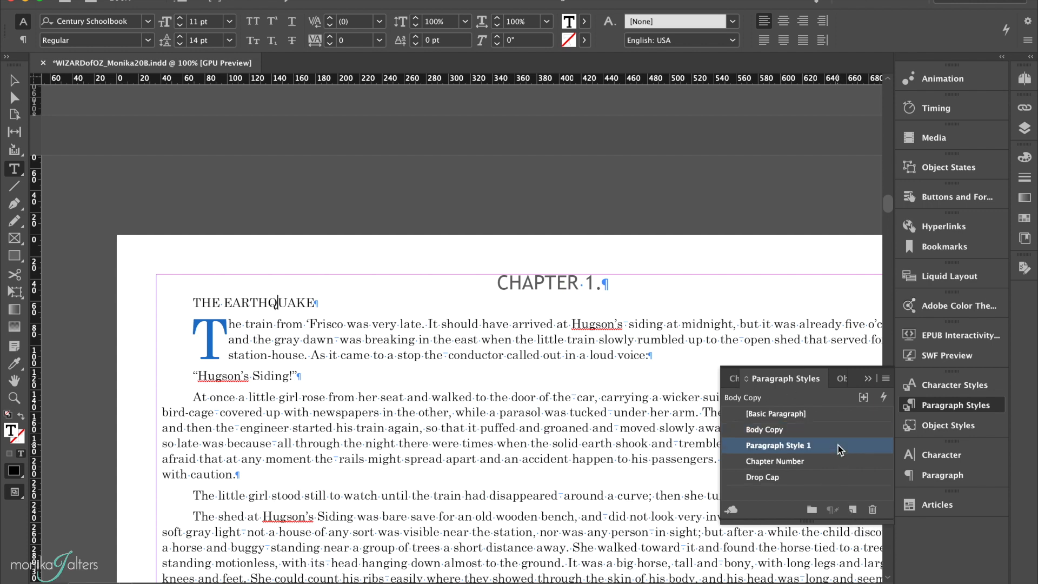
type("Chapter")
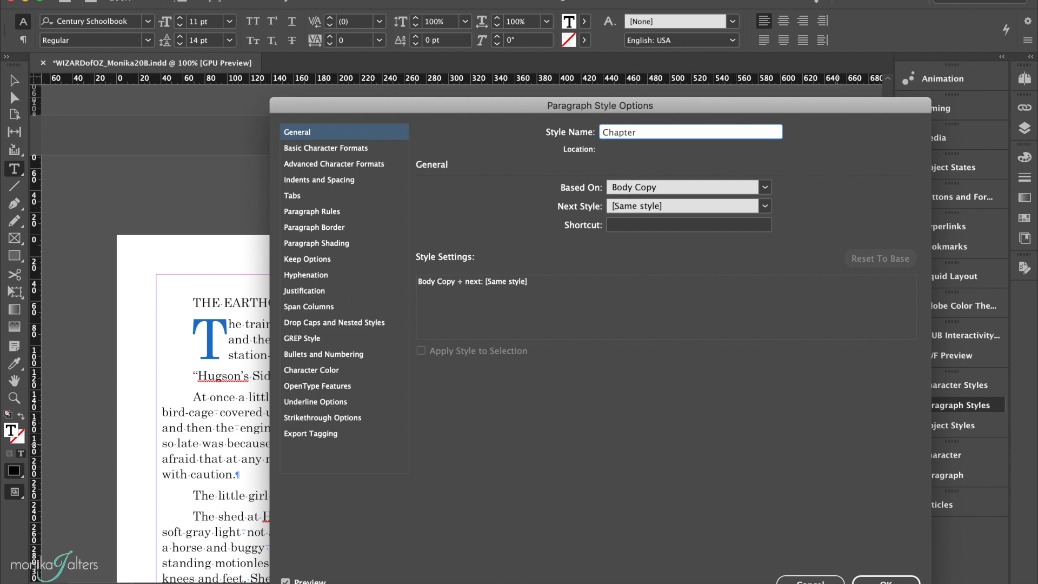
type(" Name")
left_click(764, 187)
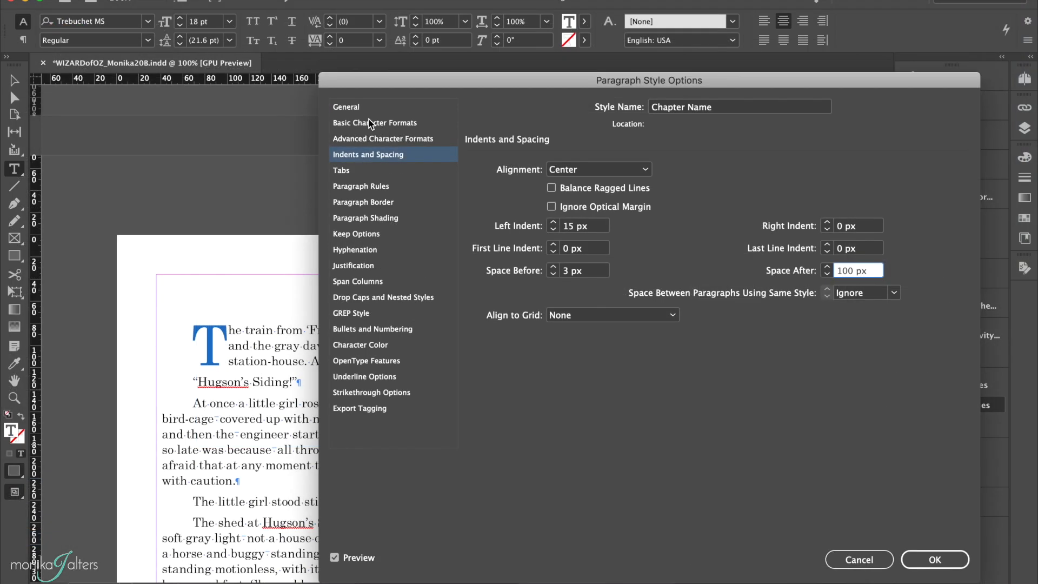
Step: Set the Chapter Name style's font size to 24 pt
left_click(371, 123)
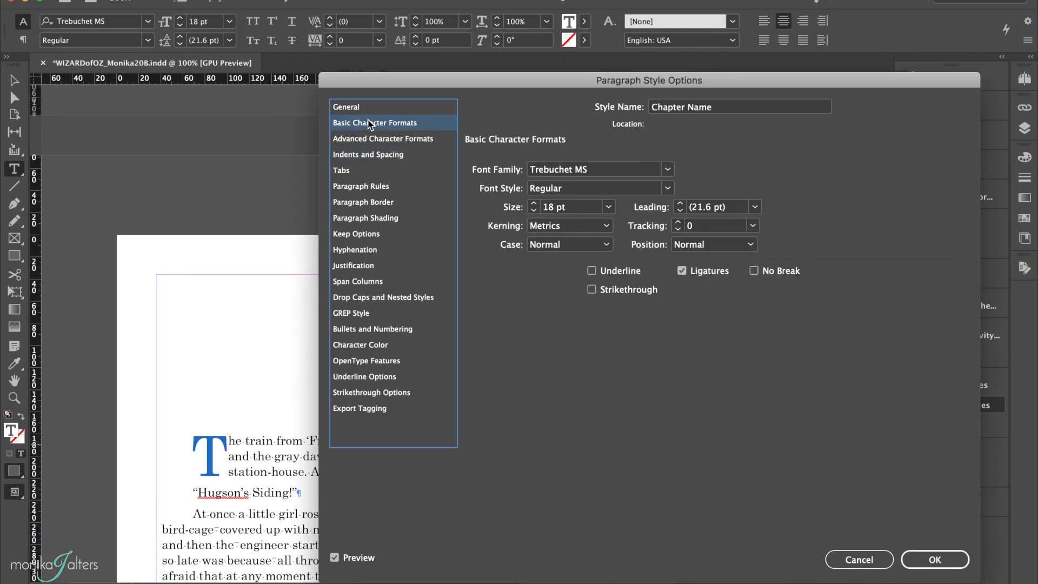
left_click(533, 203)
left_click(534, 203)
left_click(533, 203)
left_click(533, 204)
left_click(534, 204)
left_click(533, 204)
left_click(534, 203)
left_click(533, 204)
left_click(534, 211)
left_click(534, 211)
mouse_move(481, 89)
left_mouse_down()
mouse_move(651, 76)
mouse_move(863, 103)
mouse_move(493, 81)
left_mouse_up()
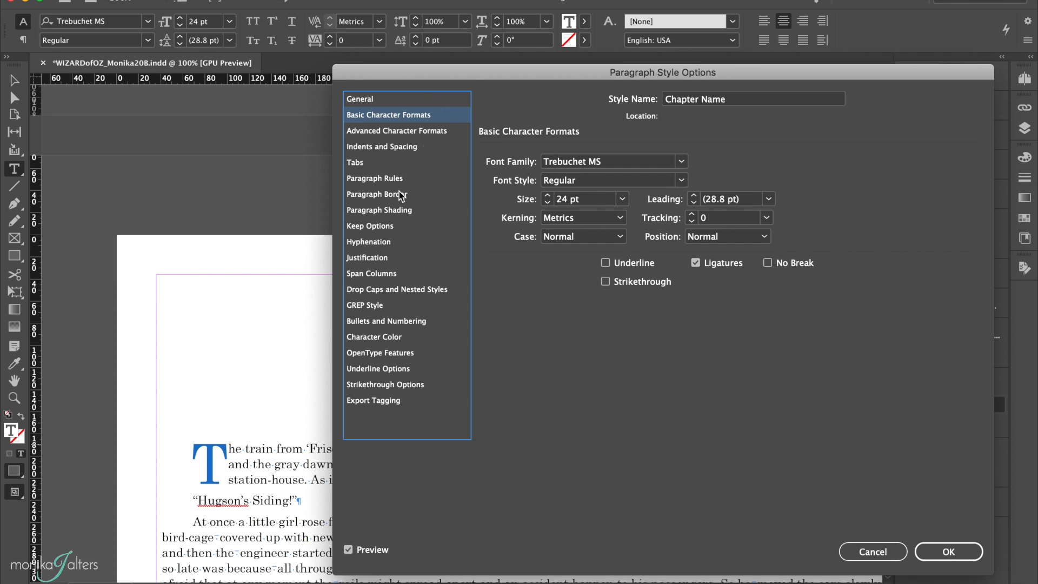
Step: Set the Chapter Name style's character colour to the blue R=26 G=117 B=202 and save the style
left_click(368, 337)
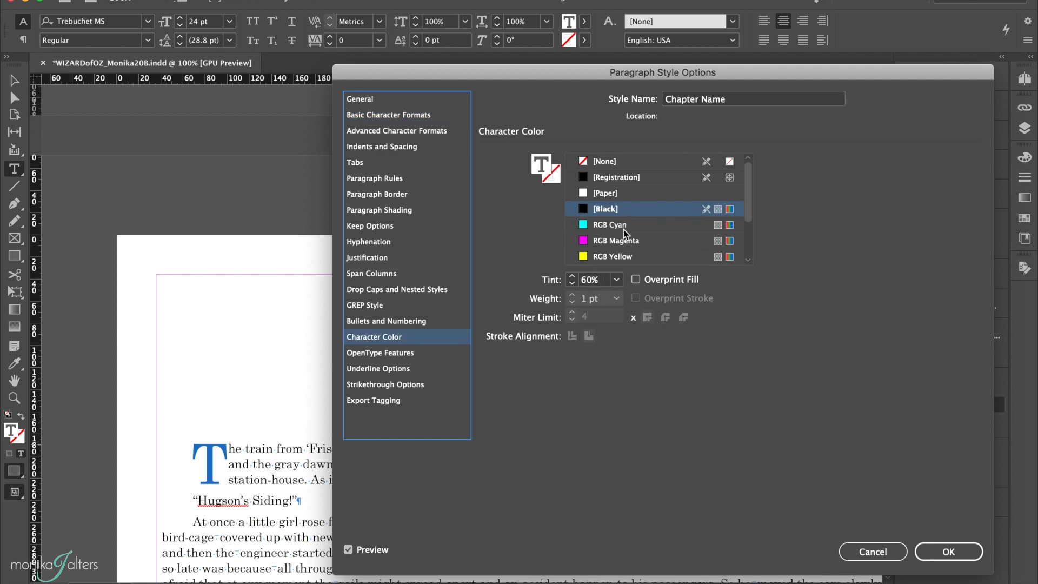
scroll(623, 229, "down", 3)
left_click(605, 257)
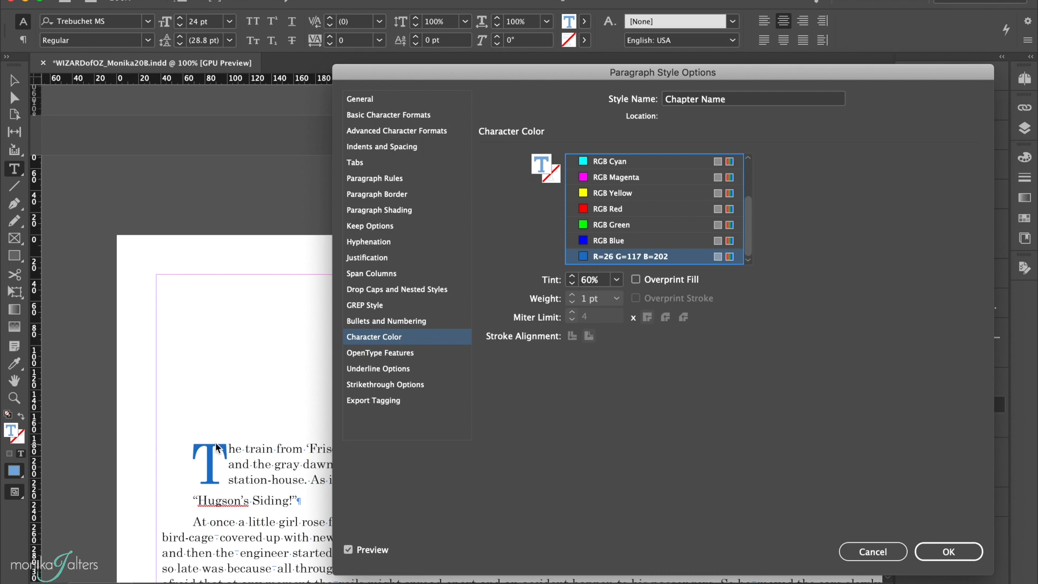
left_click(947, 551)
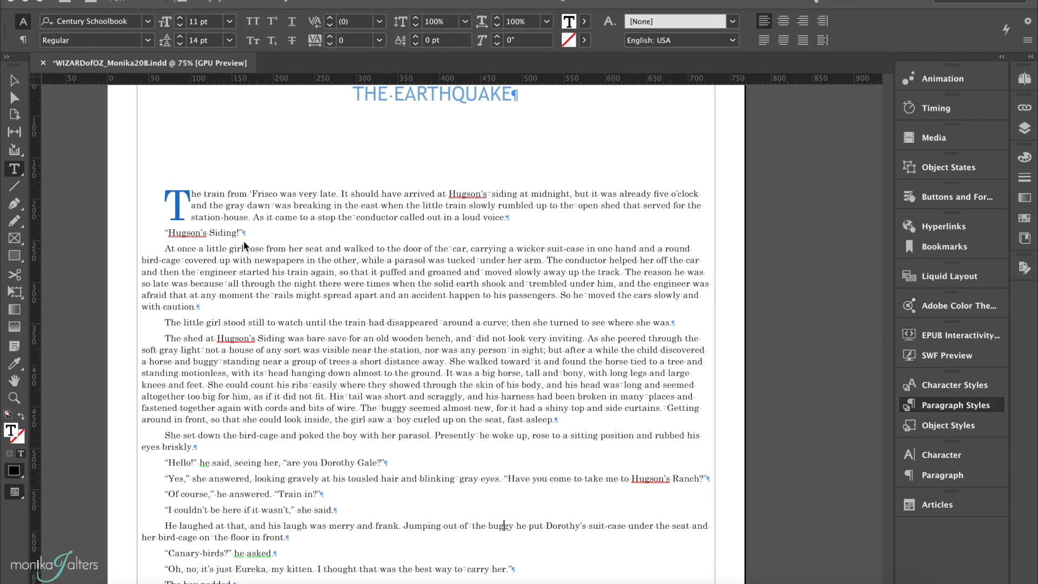
Step: Apply the Chapter Number paragraph style to the CHAPTER 2 heading
scroll(446, 151, "up", 2)
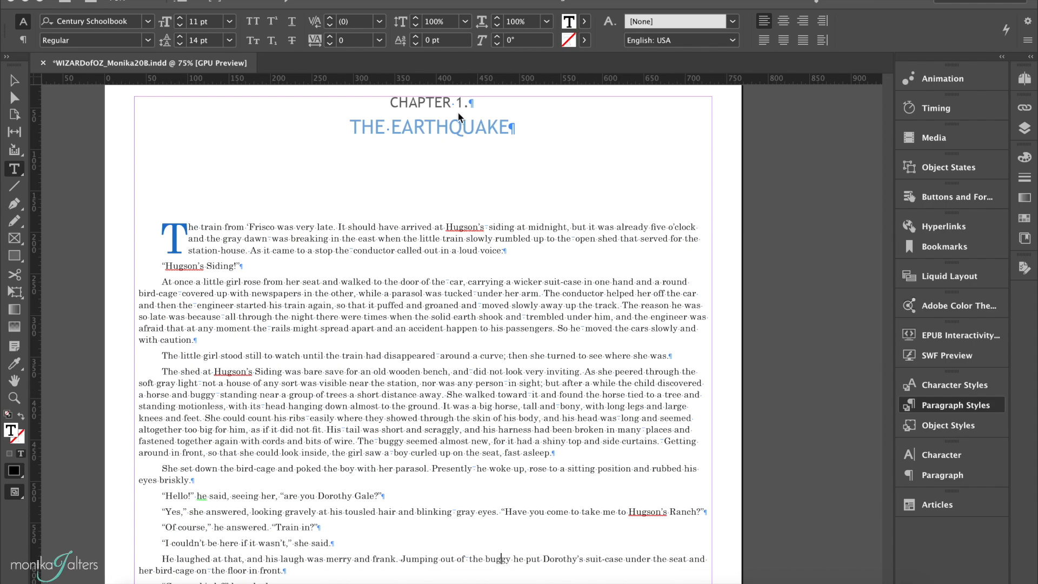
scroll(446, 151, "down", 10)
scroll(447, 151, "down", 10)
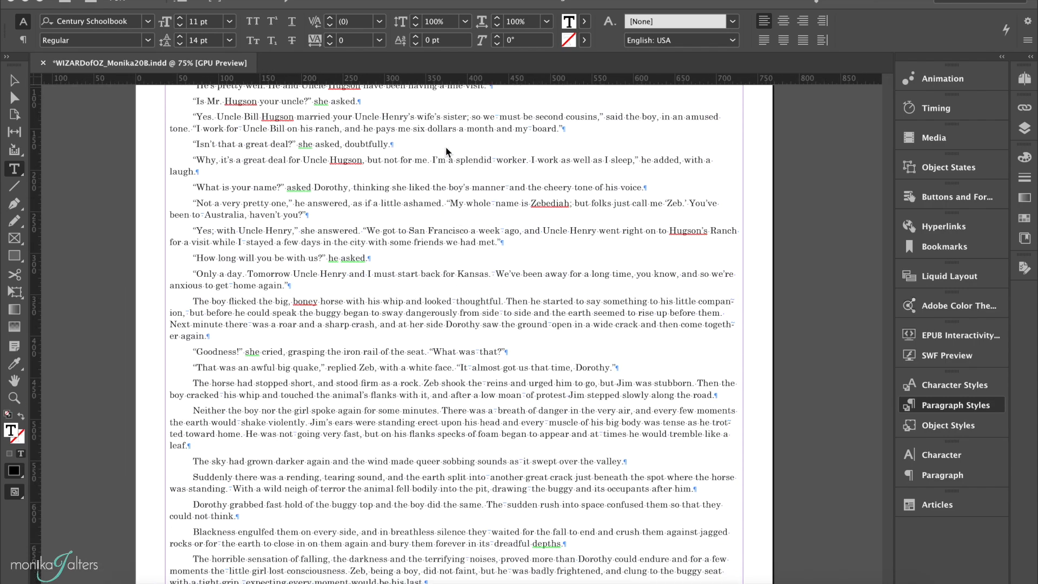
scroll(447, 151, "down", 6)
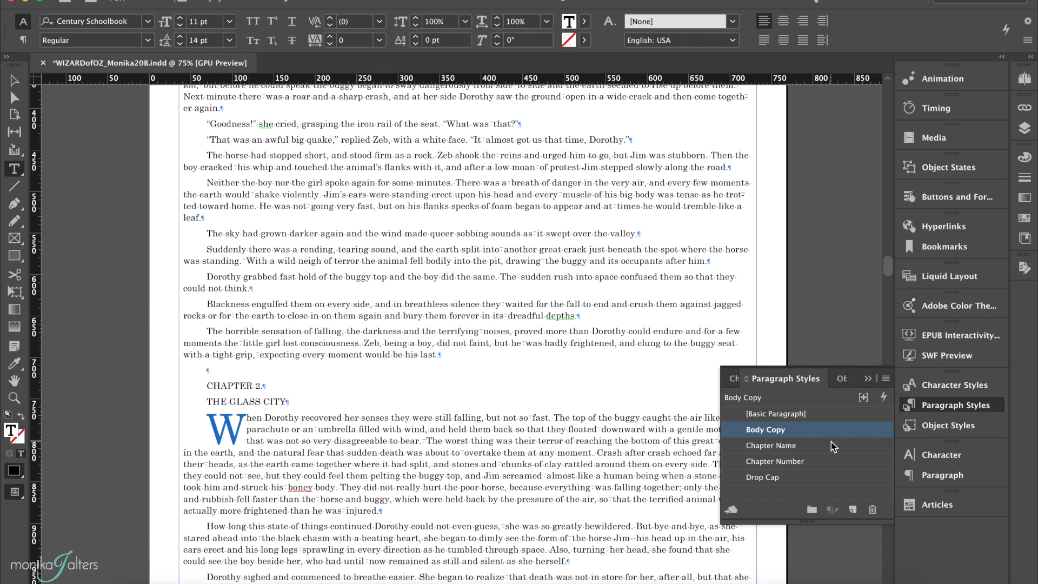
left_click(825, 459)
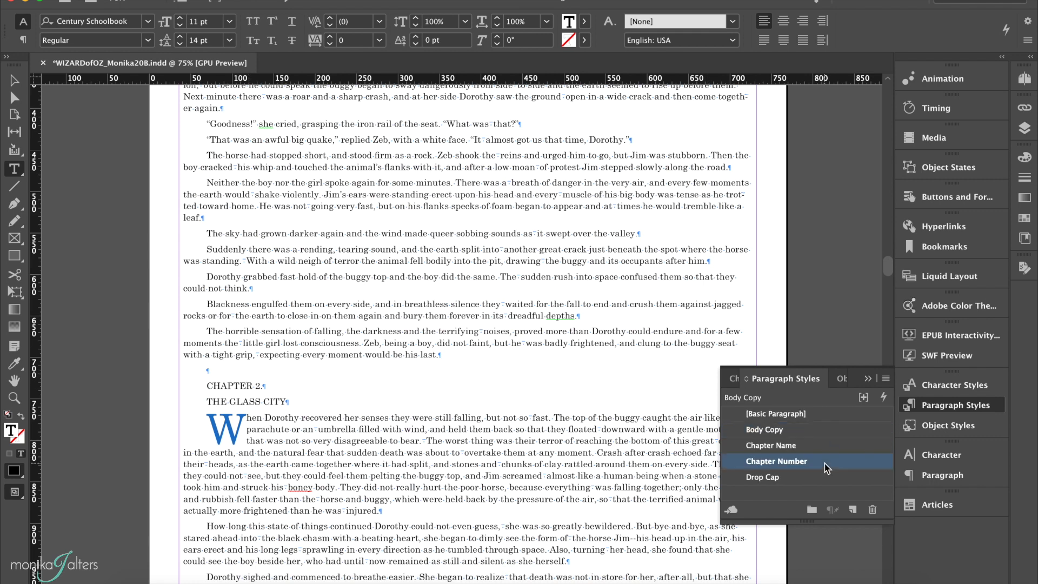
scroll(500, 288, "down", 5)
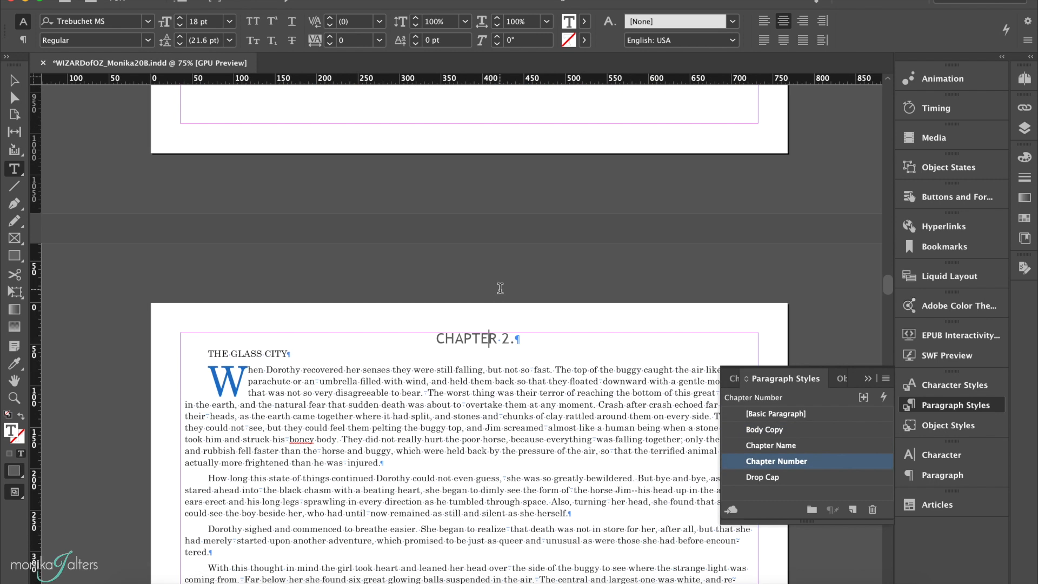
Step: Apply the Chapter Name paragraph style to the THE GLASS CITY heading
left_click(488, 339)
left_click(245, 352)
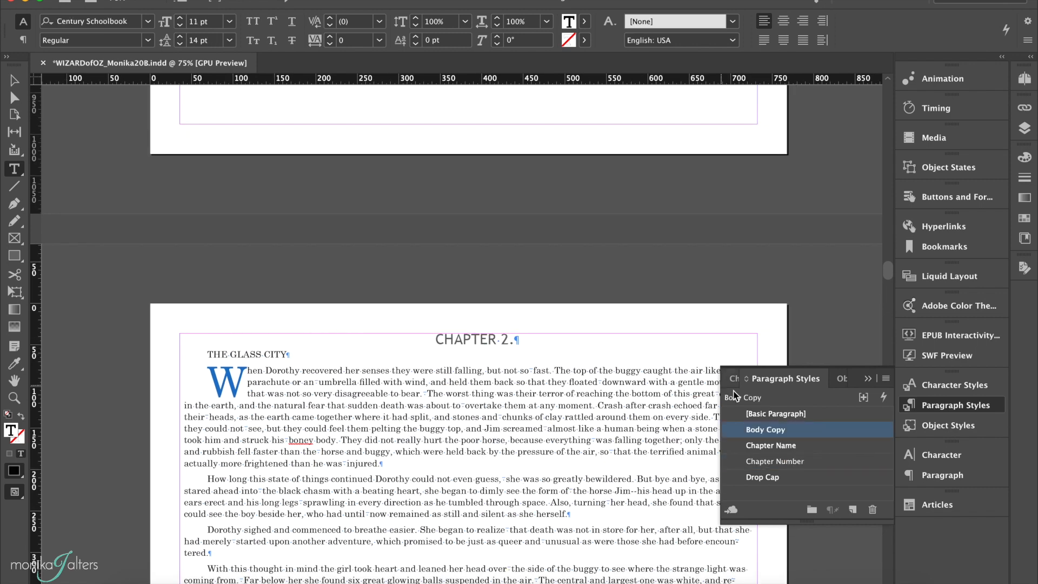
left_click(816, 447)
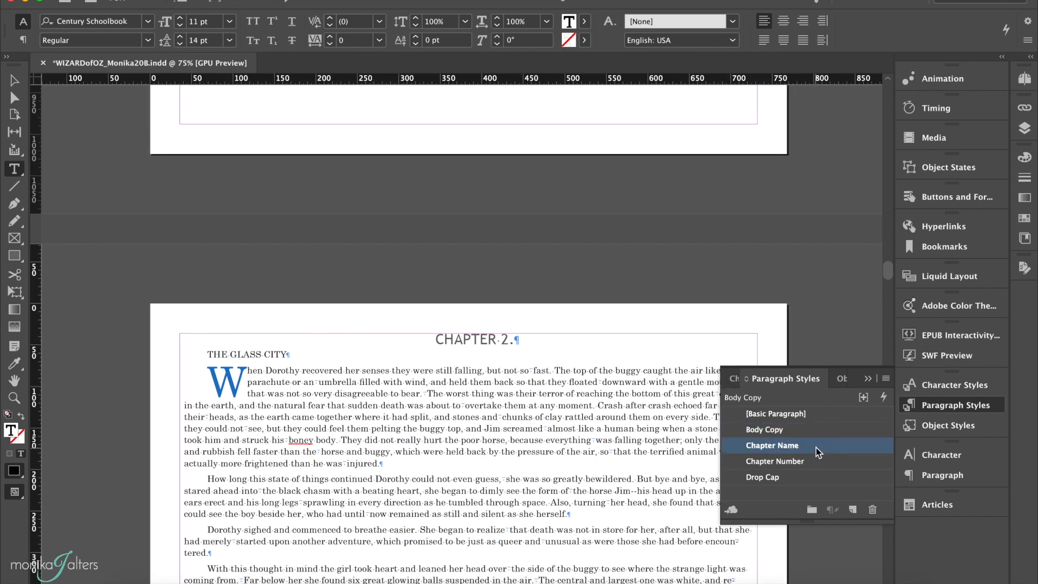
Step: Delete the stray space before the CHAPTER 3 heading and the one before that chapter's opening paragraph
scroll(362, 431, "down", 5)
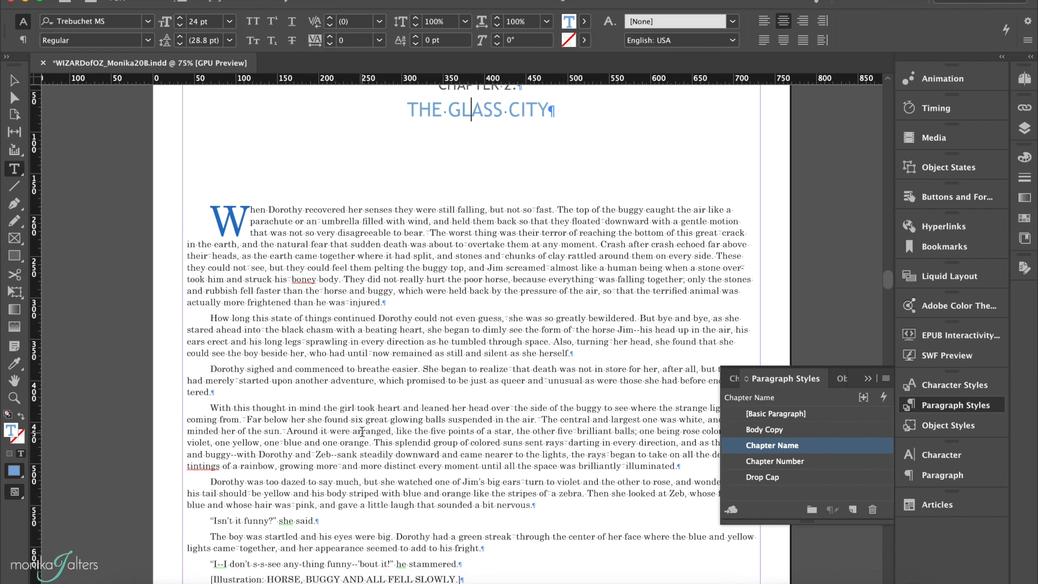
left_click(270, 233)
scroll(273, 234, "up", 3)
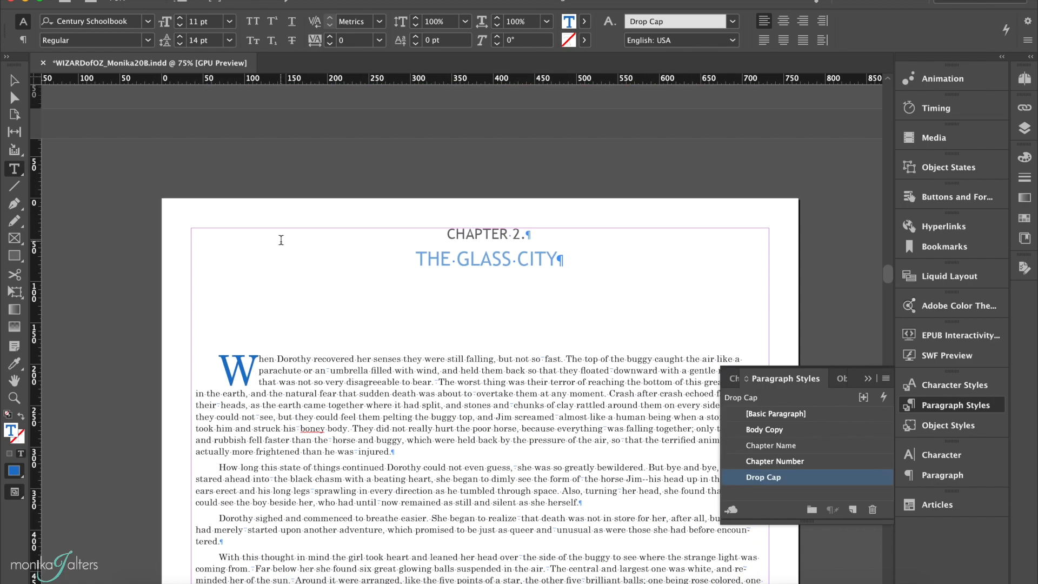
scroll(280, 237, "down", 15)
scroll(280, 241, "down", 18)
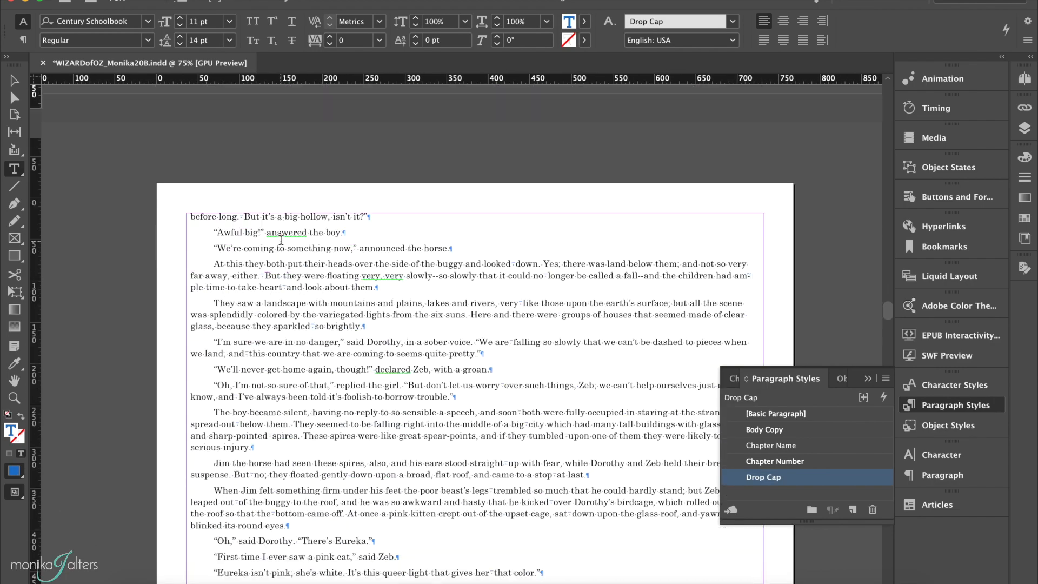
scroll(281, 241, "down", 6)
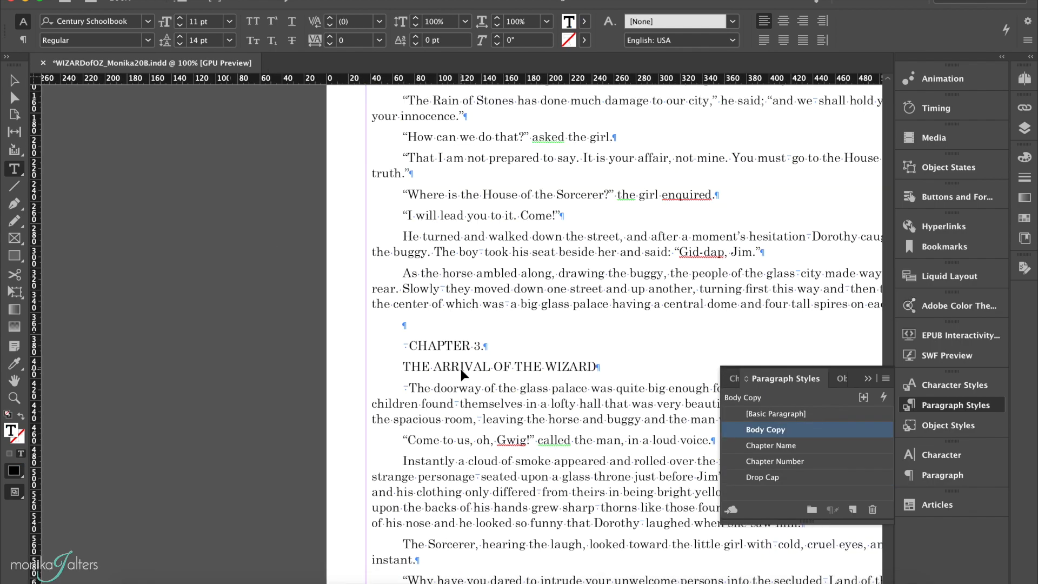
key("super+equal")
key("BackSpace")
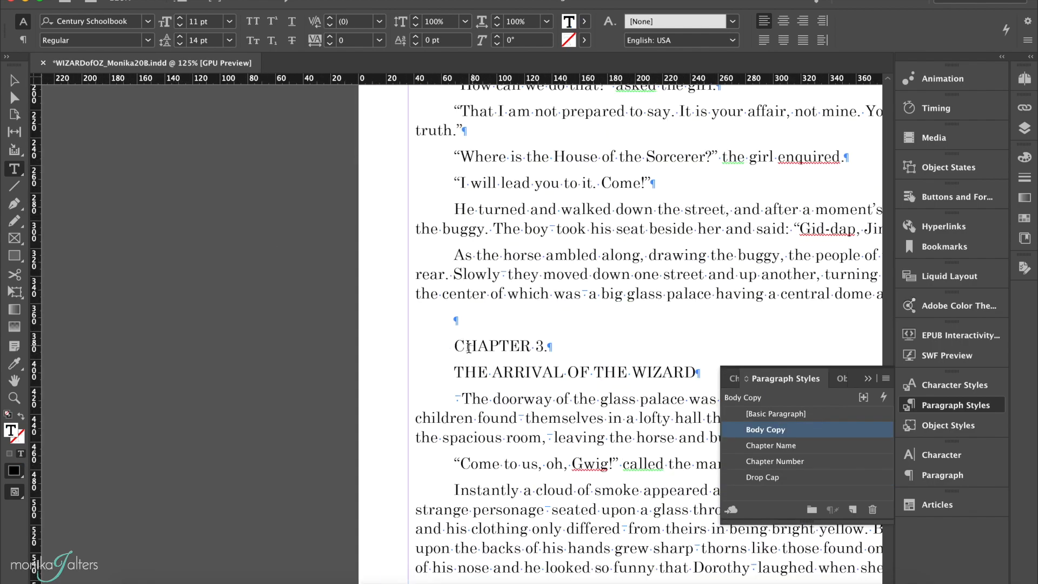
left_click(462, 398)
key("BackSpace")
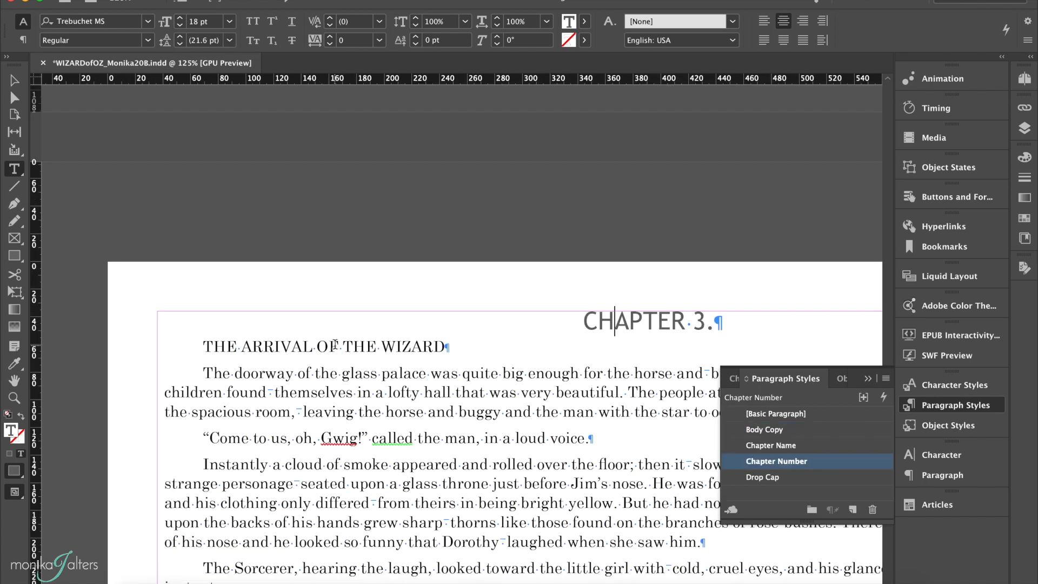
Step: Apply the Chapter Number paragraph style to CHAPTER 3 and the Chapter Name style to THE ARRIVAL OF THE WIZARD
left_click(336, 346)
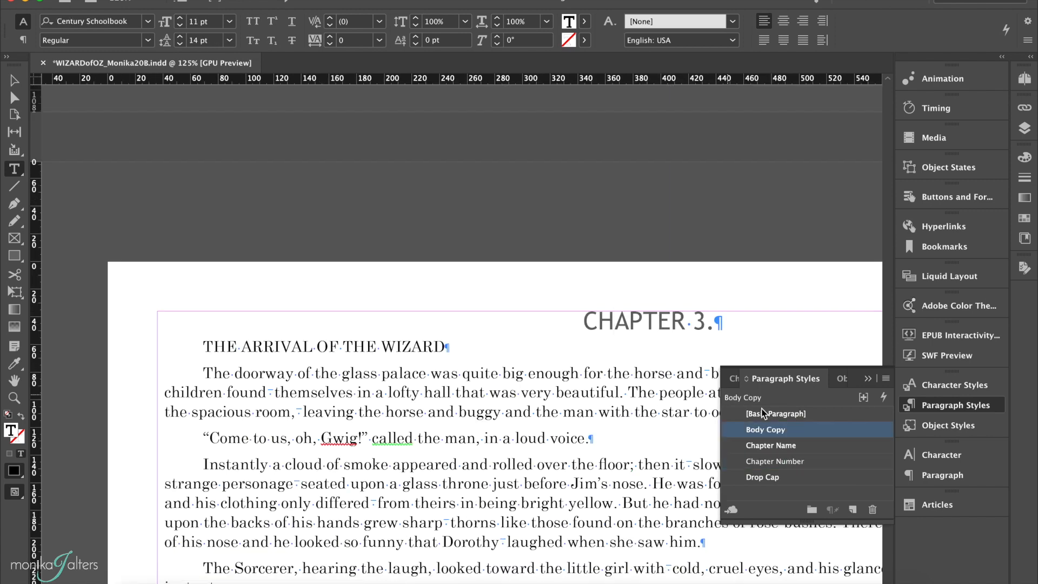
left_click(822, 446)
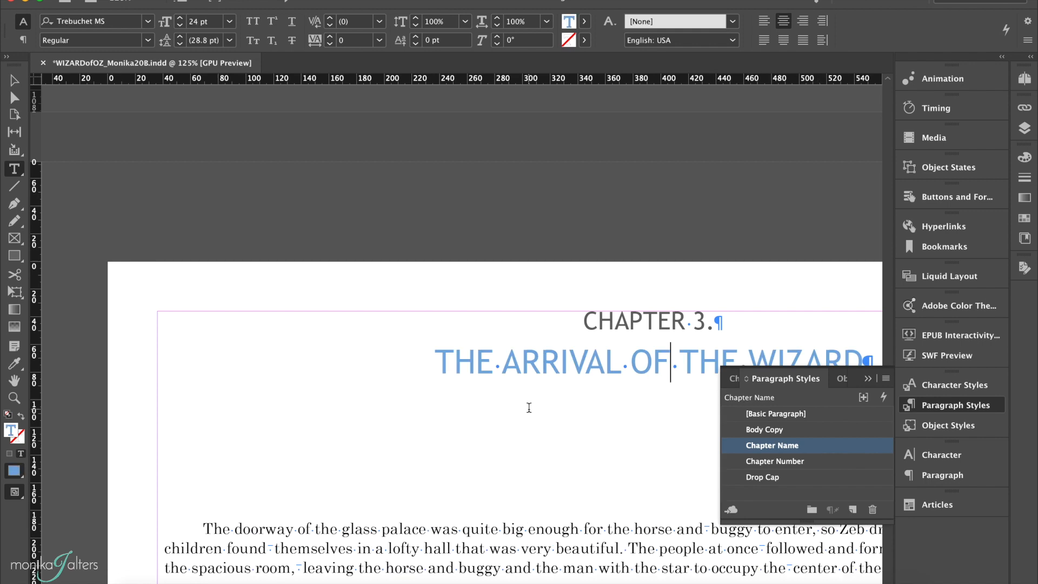
Step: Apply the Drop Cap paragraph style to the opening paragraph of Chapter 3
scroll(528, 407, "down", 1)
scroll(529, 408, "down", 5)
left_click(182, 206)
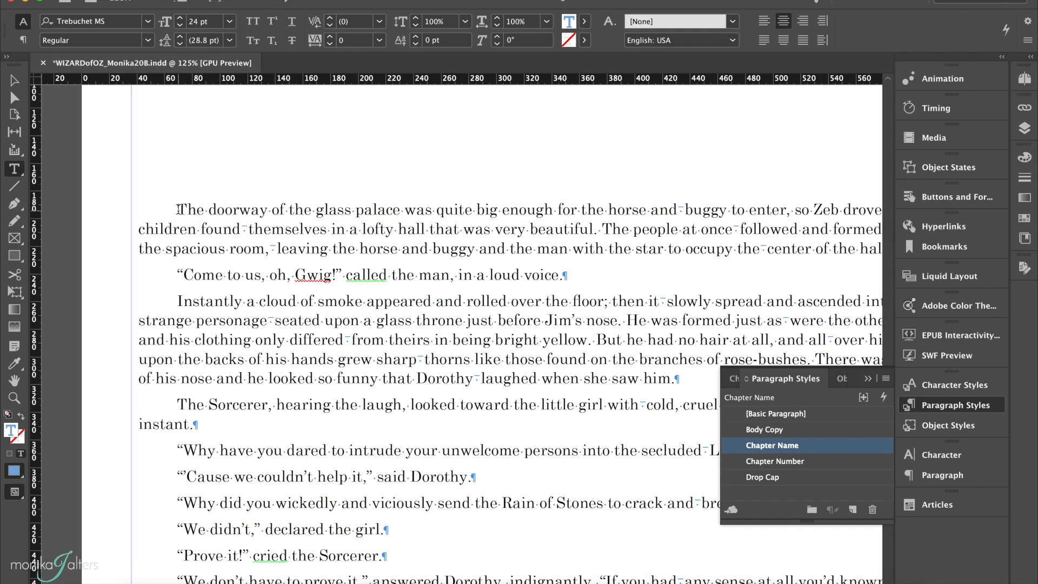
left_click(762, 477)
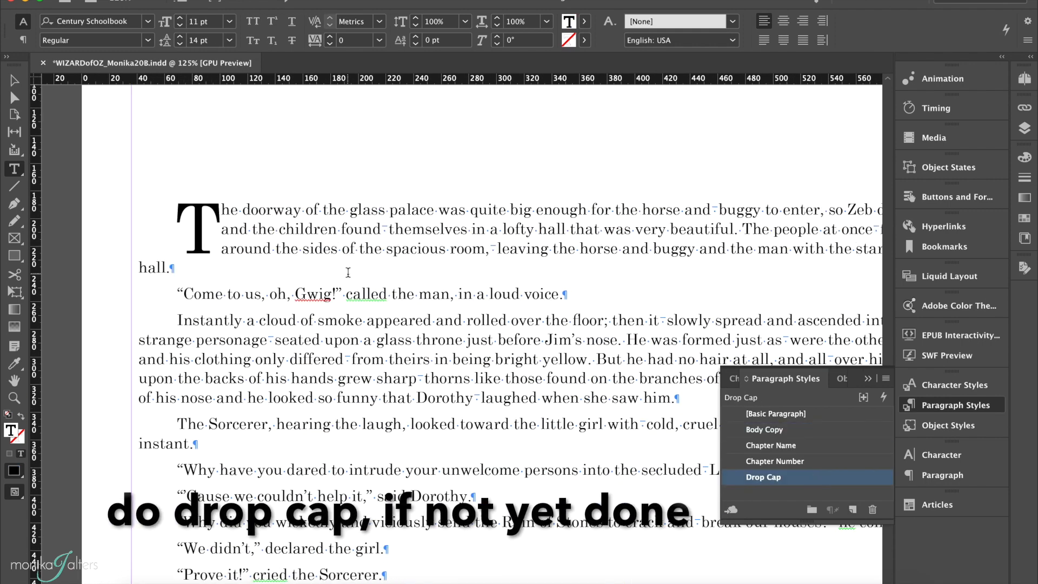
Step: Apply the Drop Cap character style to the large initial T of Chapter 3
left_click(200, 222)
left_click_drag(200, 222, 227, 260)
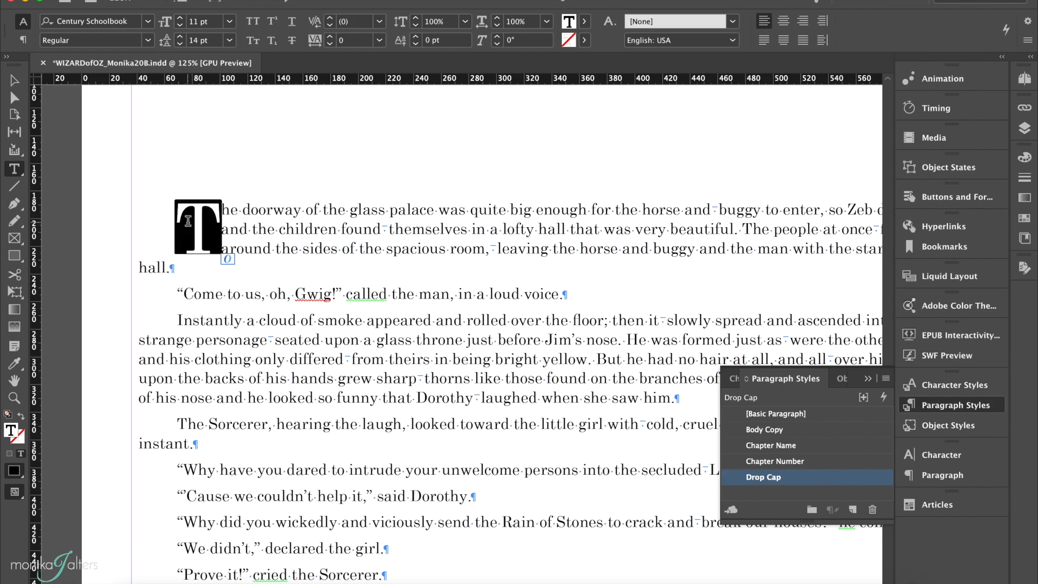
left_click(955, 384)
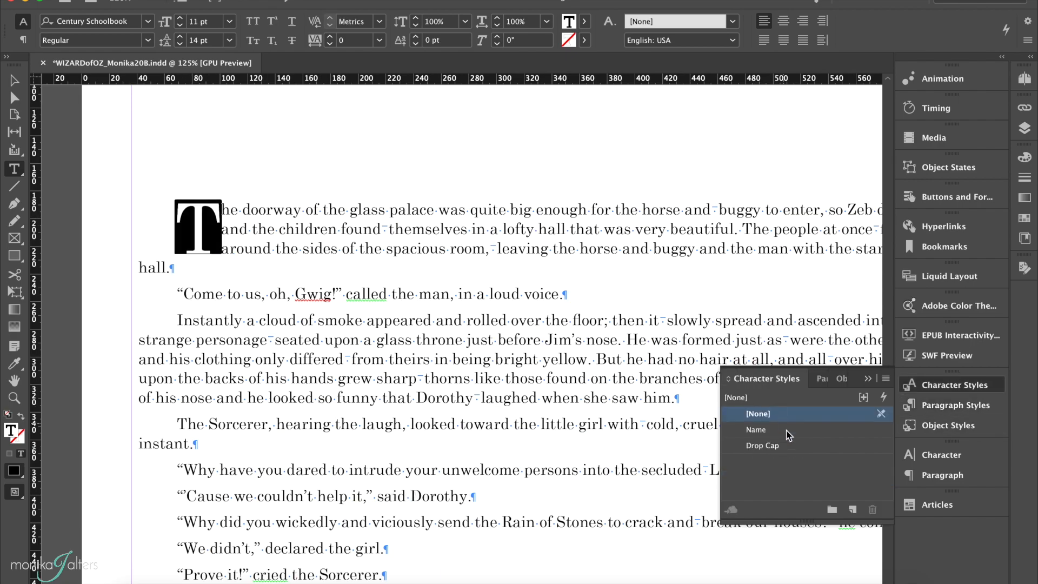
left_click(789, 447)
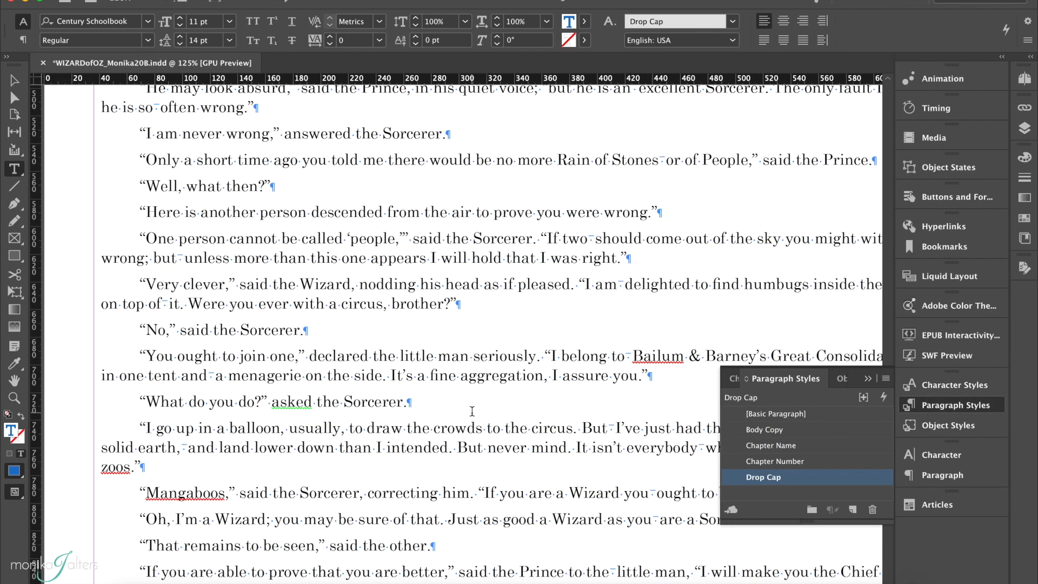
Step: Delete the stray space before the CHAPTER 4 heading and the one before that chapter's opening paragraph
scroll(475, 412, "down", 5)
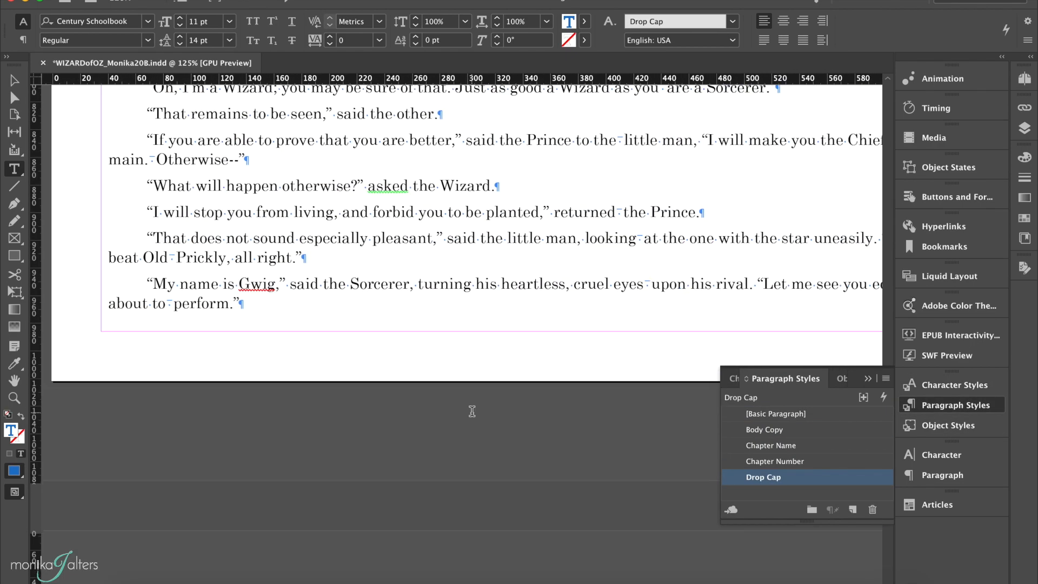
scroll(471, 410, "down", 15)
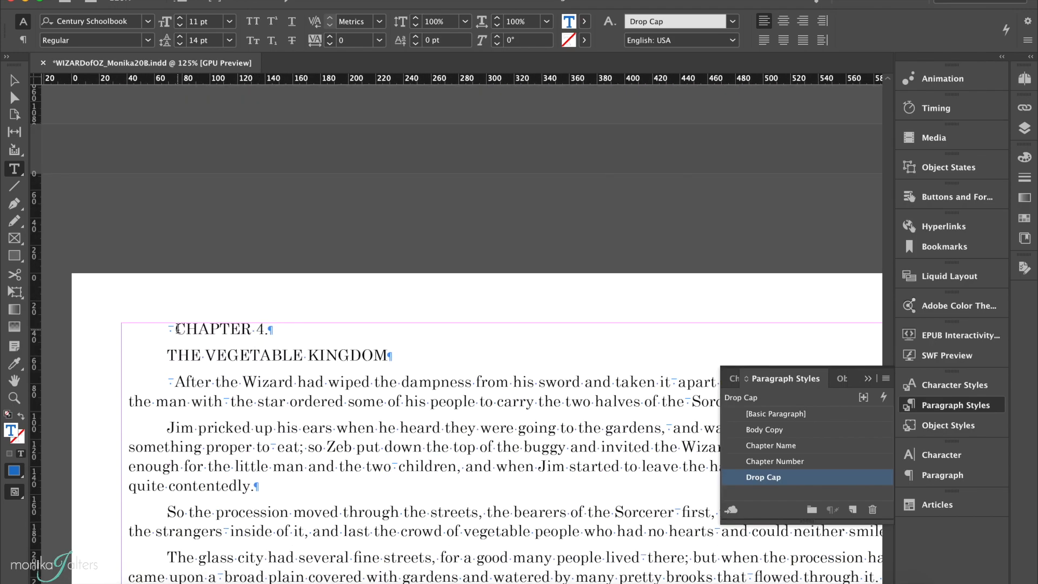
left_click(188, 330)
key("BackSpace")
key("Down")
key("Down")
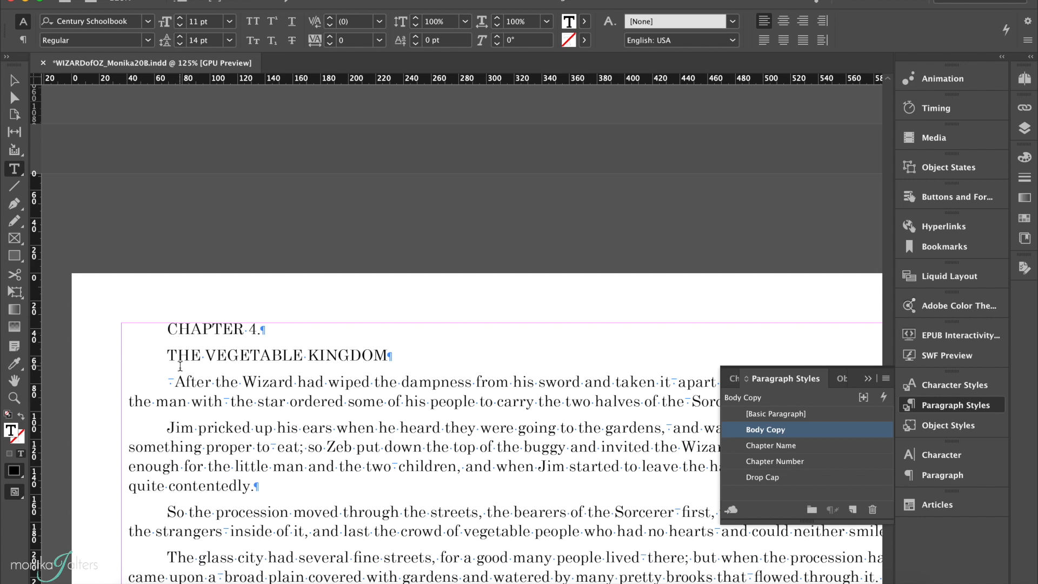
key("BackSpace")
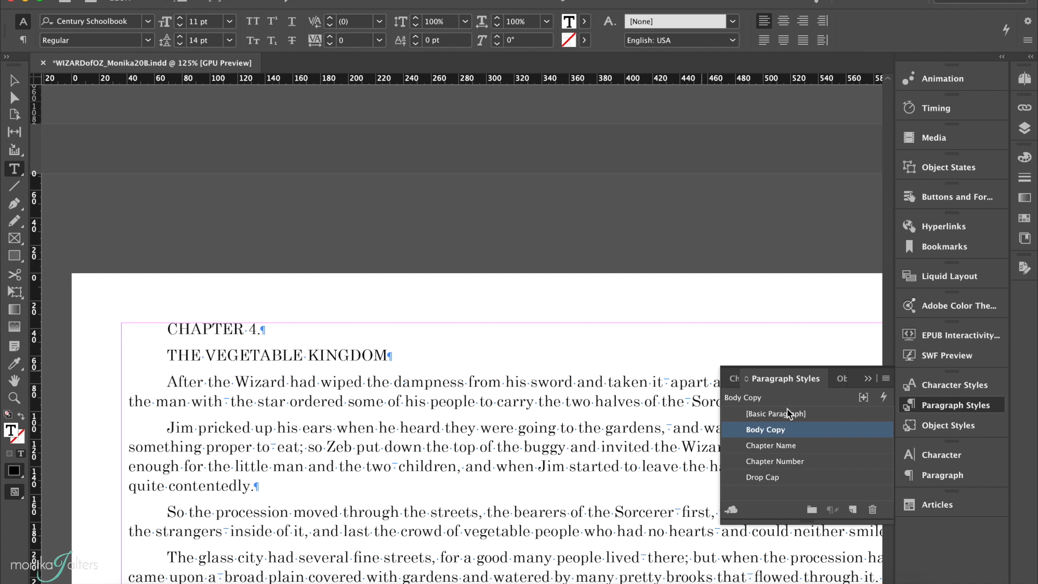
Step: Apply the Chapter Number paragraph style to CHAPTER 4 and the Chapter Name style to THE VEGETABLE KINGDOM
left_click(835, 461)
left_click(320, 353)
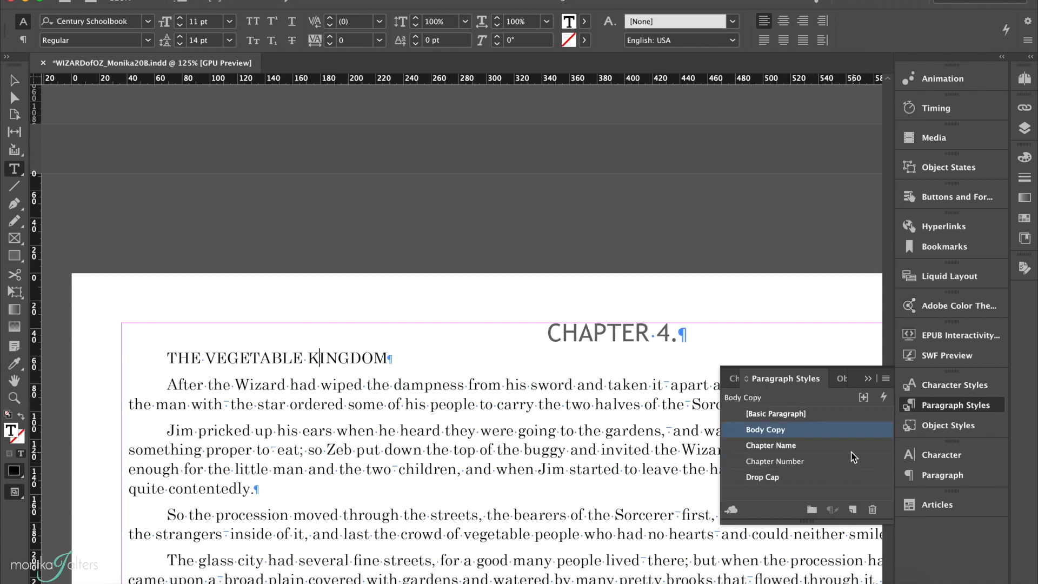
left_click(843, 445)
Step: Apply the Drop Cap paragraph style to the opening paragraph of Chapter 4
key("Down")
left_click(837, 476)
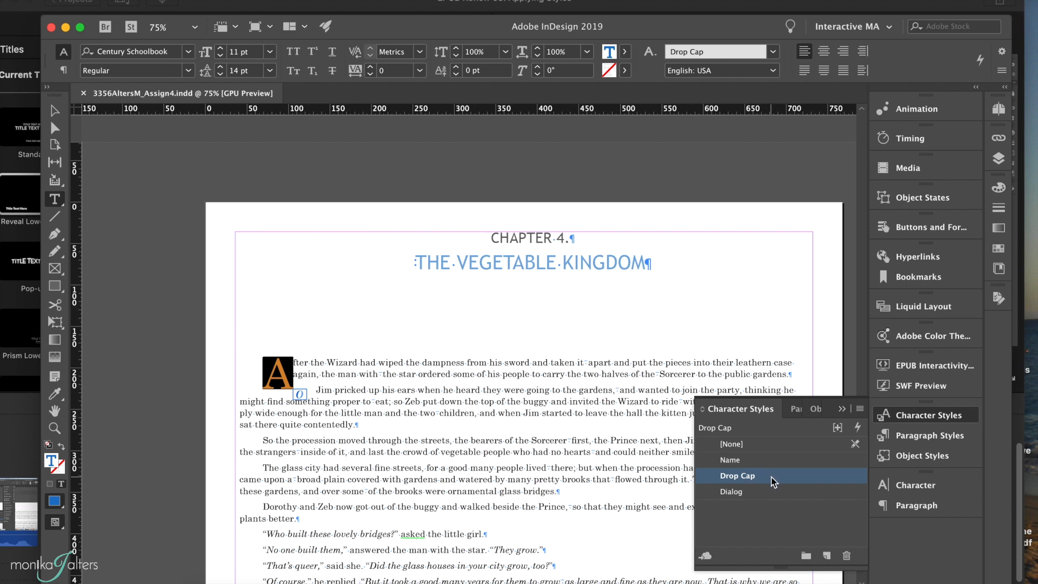
left_click(339, 381)
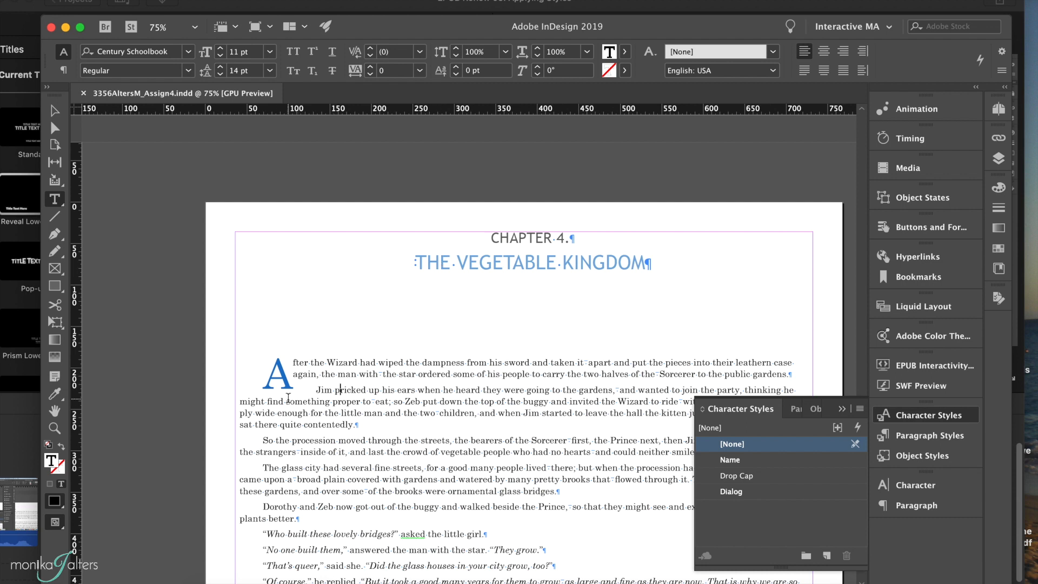
scroll(288, 398, "up", 3)
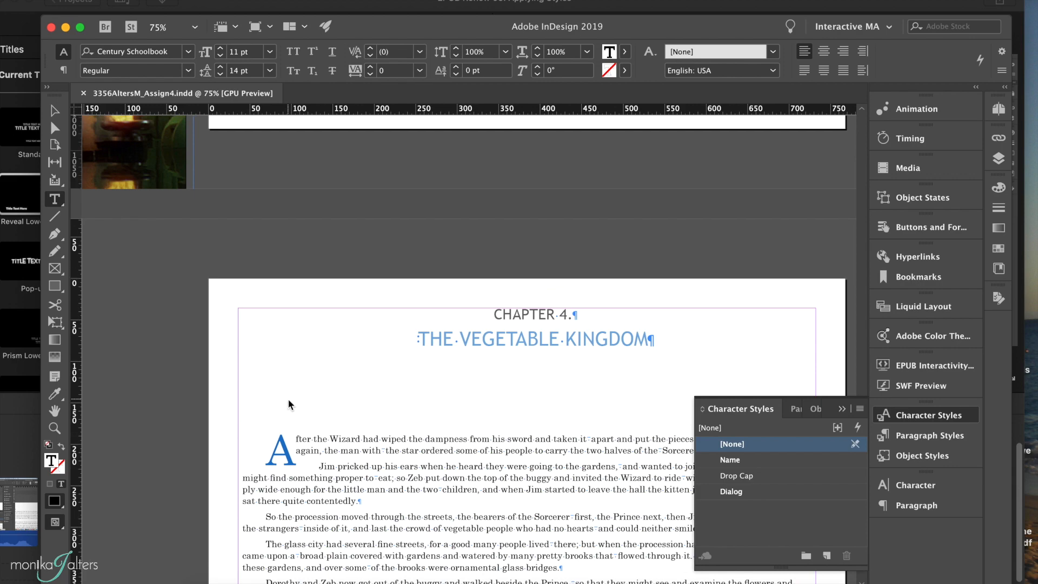